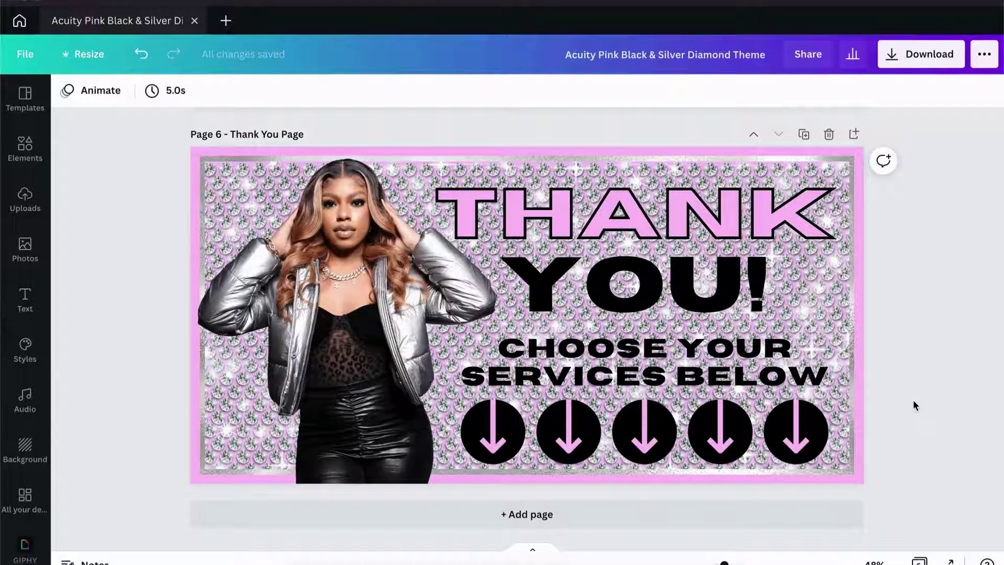
Export all six pages as PNGs at size 0.5 (1000 × 500 px)
scroll(913, 399, "up", 20)
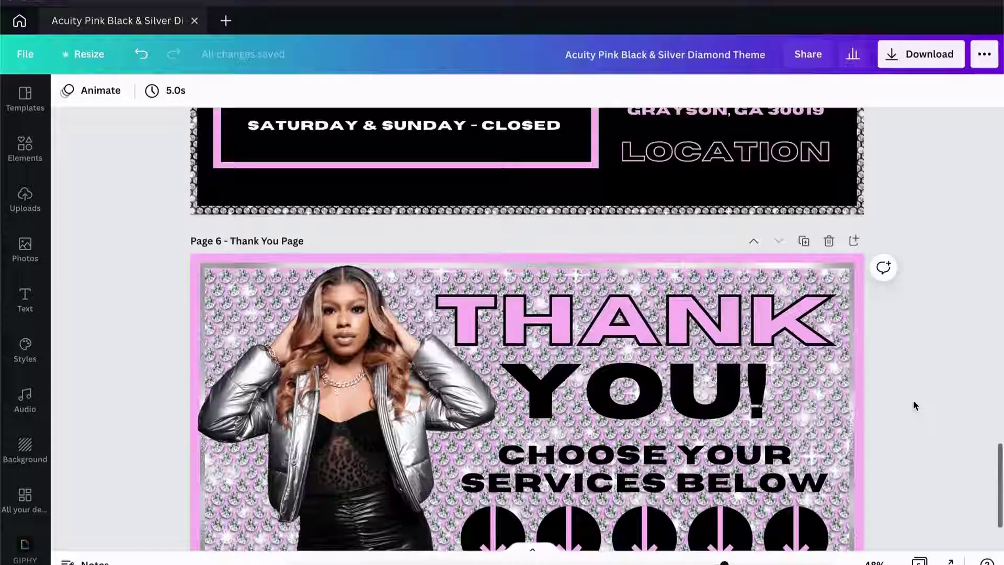
scroll(913, 402, "down", 17)
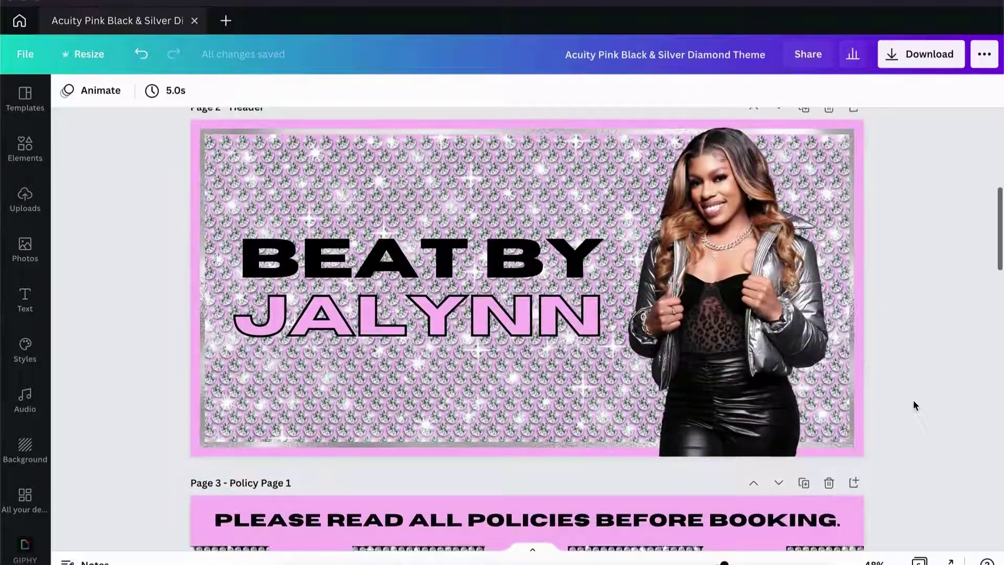
scroll(914, 405, "down", 15)
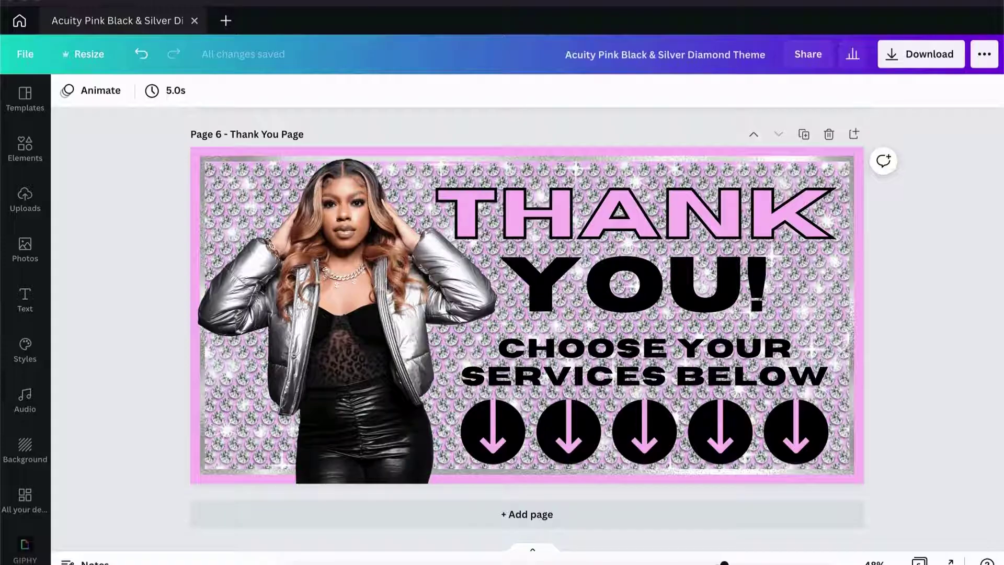
scroll(935, 276, "up", 20)
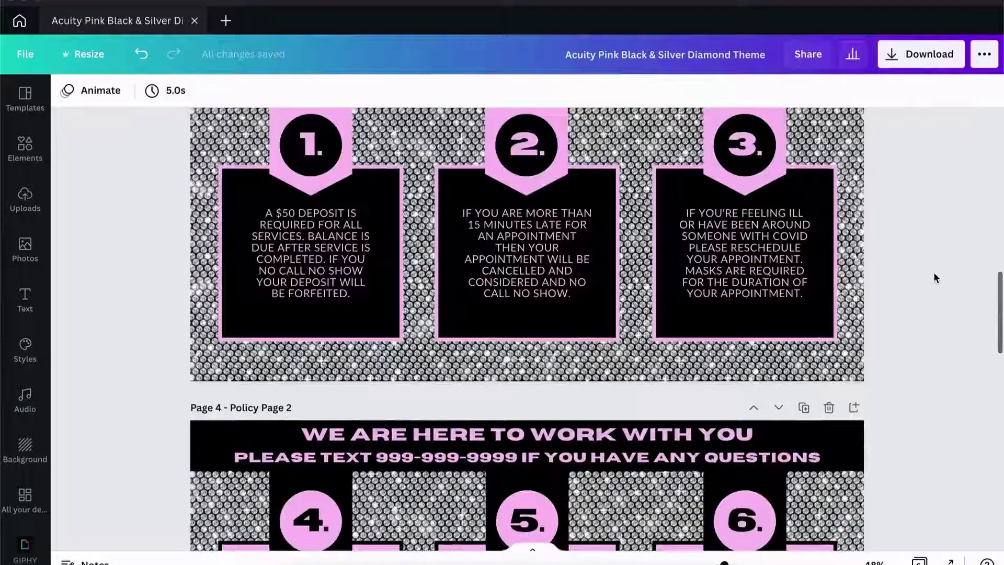
left_click(893, 60)
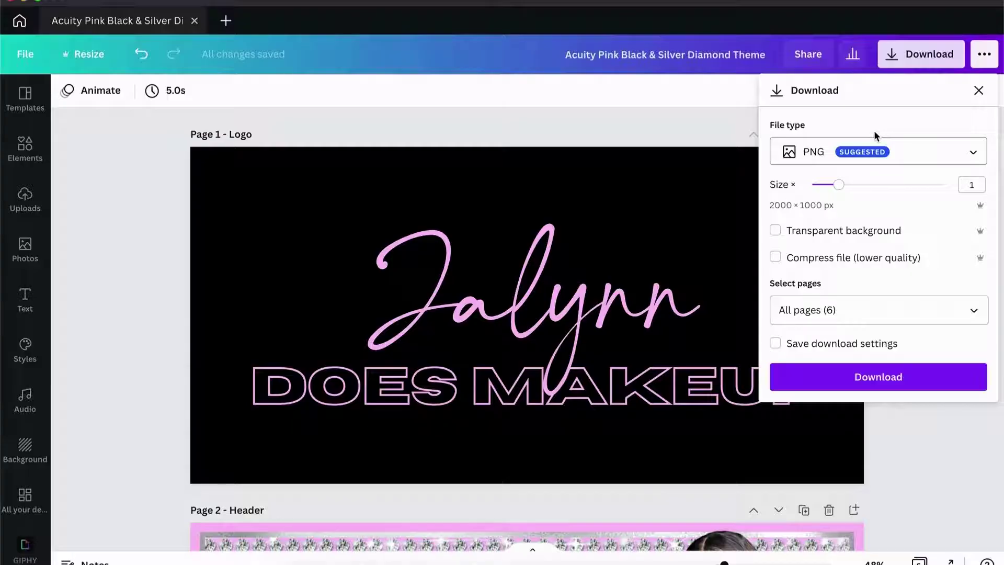
left_click(840, 186)
left_click_drag(843, 188, 822, 188)
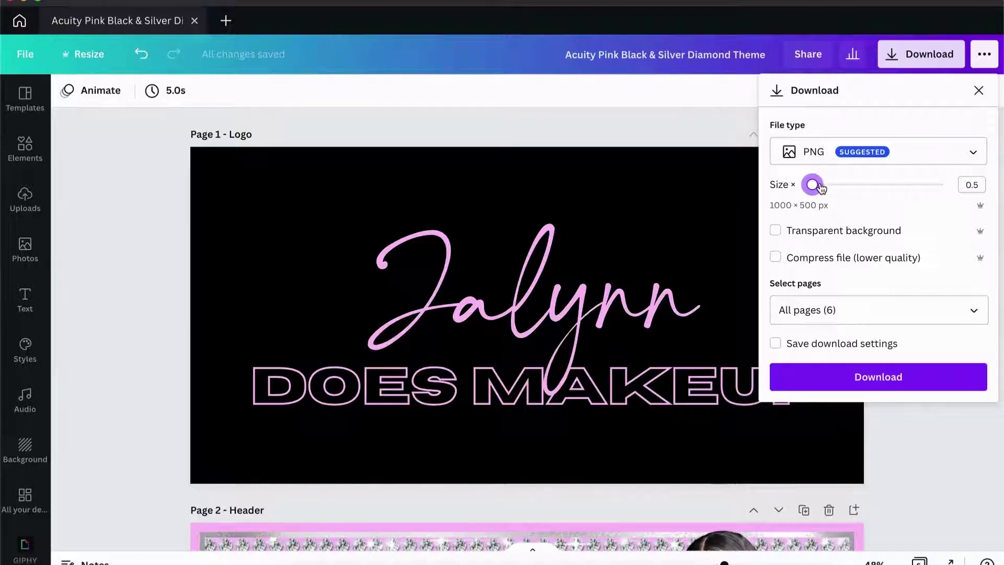
left_click(968, 313)
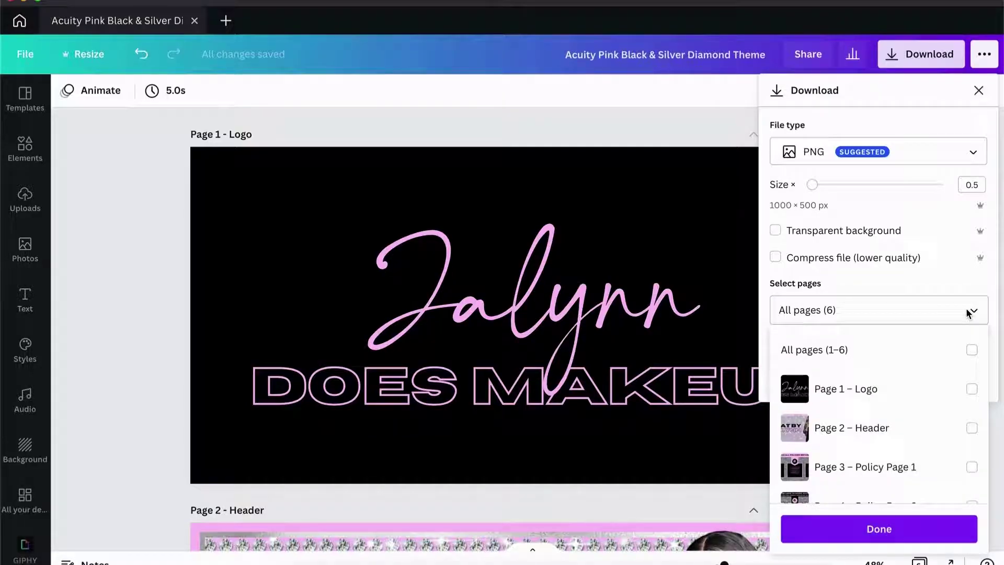
left_click(914, 276)
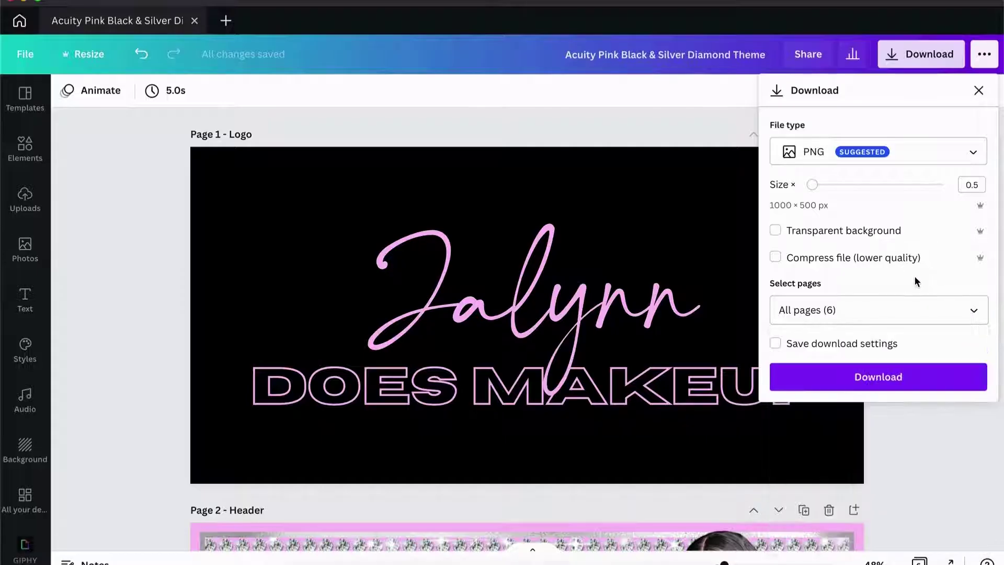
left_click(876, 376)
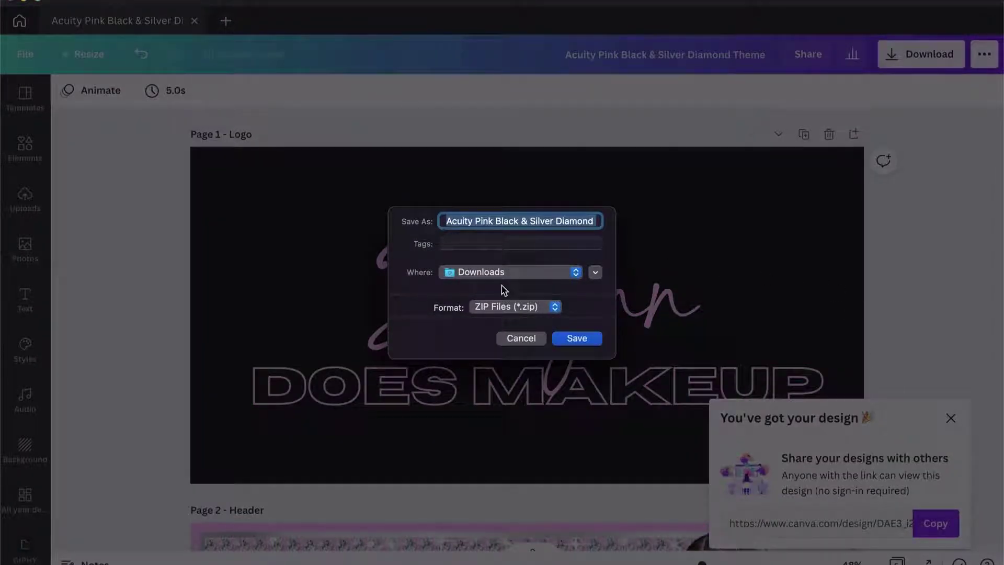
Save the ZIP to Downloads, replacing the existing Acuity Pink Black & Silver Diamond Theme.zip
left_click(571, 340)
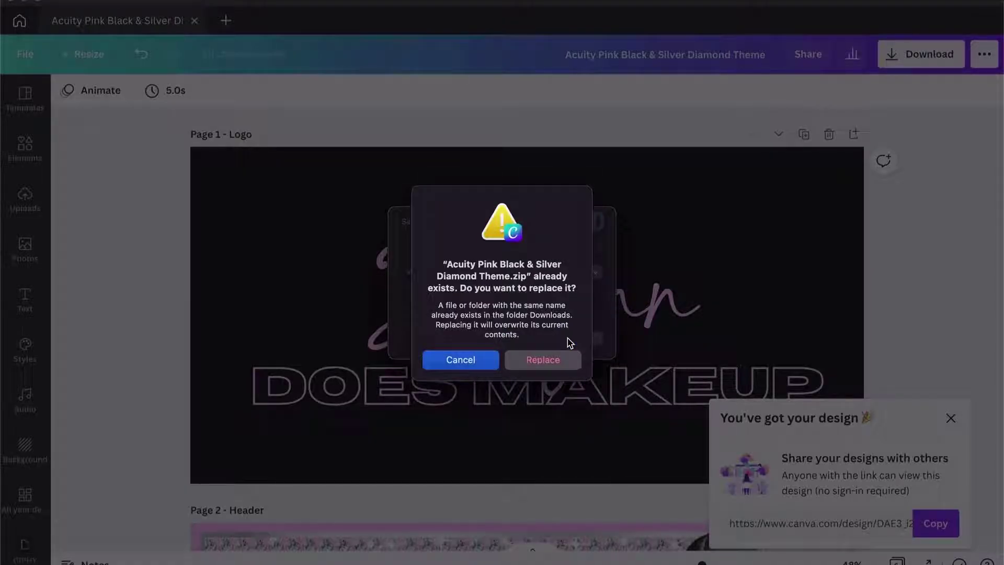
left_click(543, 360)
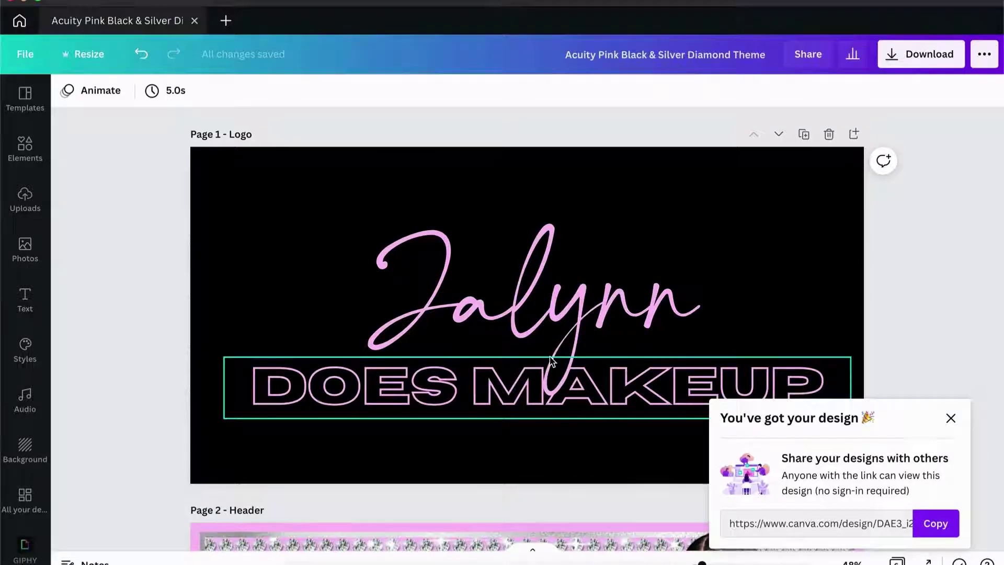
Extract the ZIP in Downloads into the 'Acuity Pink Black & Silver Diamond Theme 2' folder
left_click(290, 563)
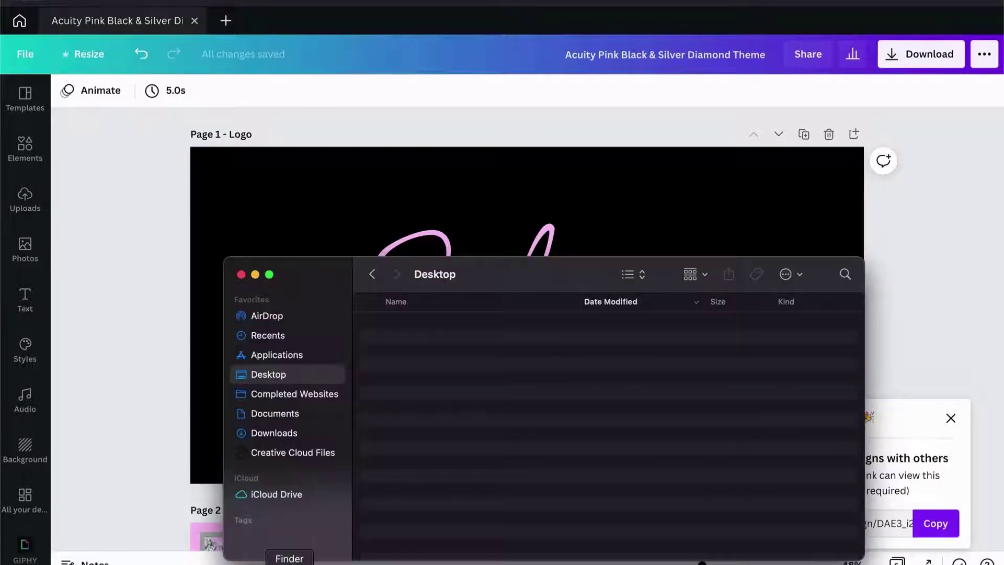
left_click(293, 435)
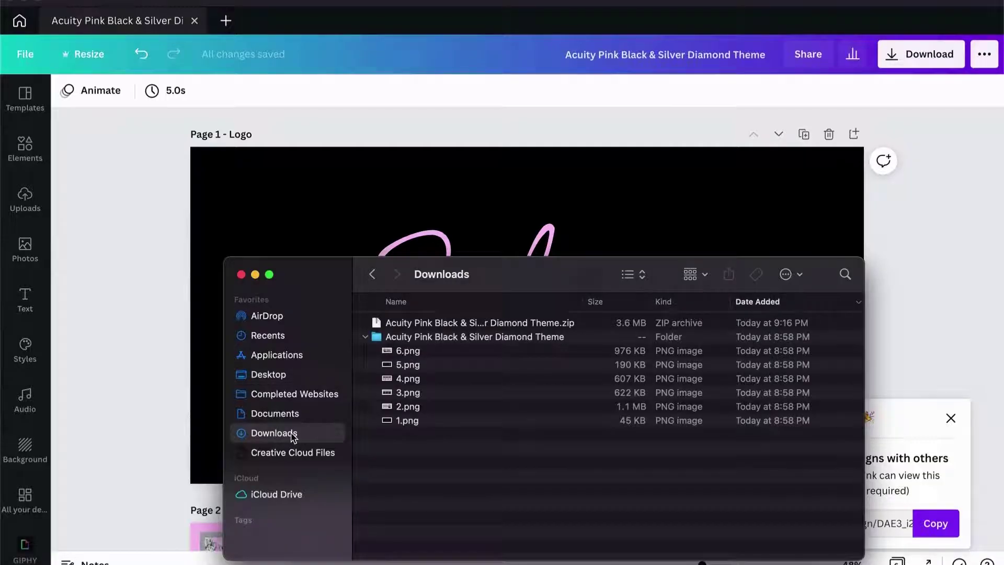
left_click(365, 337)
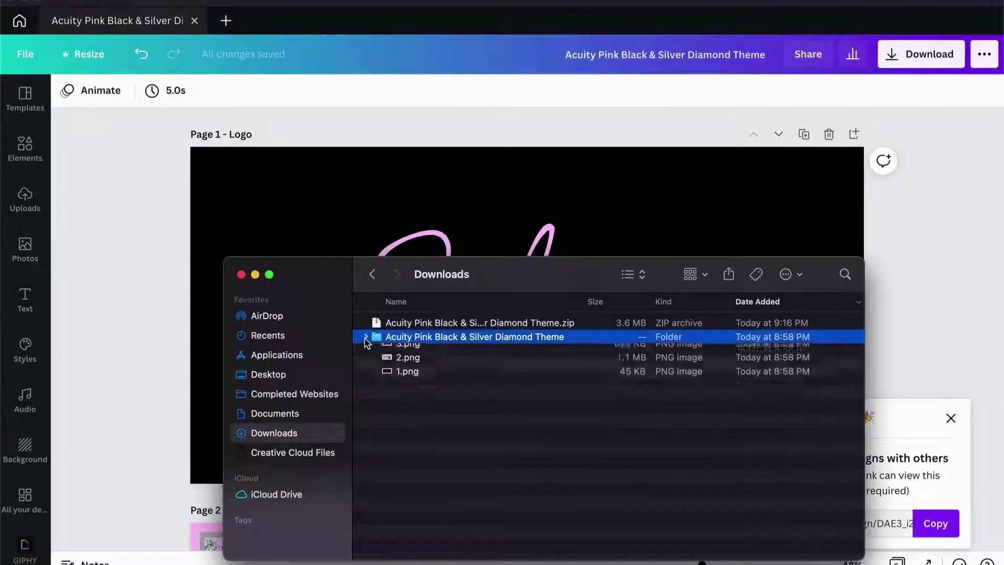
double_click(398, 323)
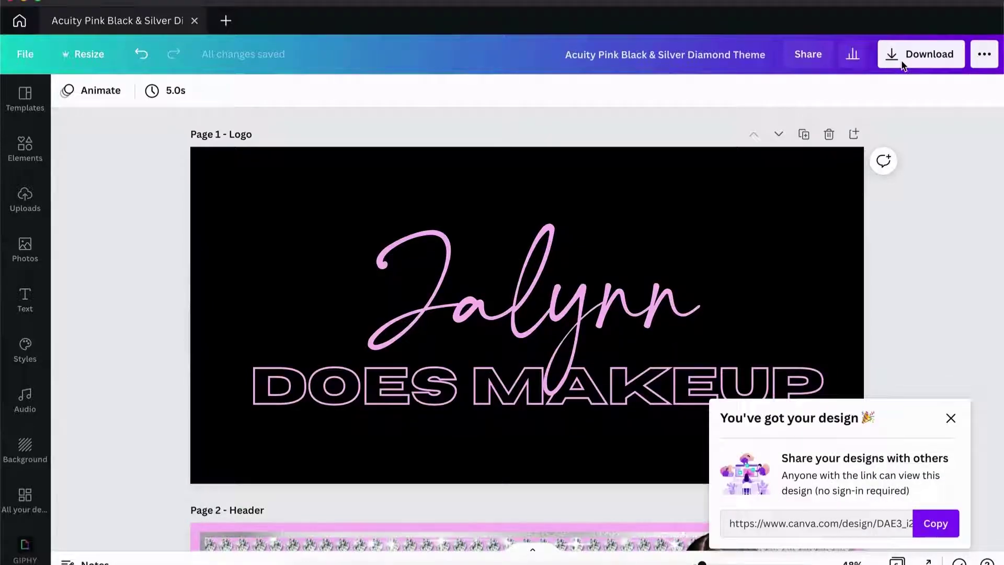
Download only Page 1, the logo page, as a 2000 × 1000 px PNG
left_click(901, 55)
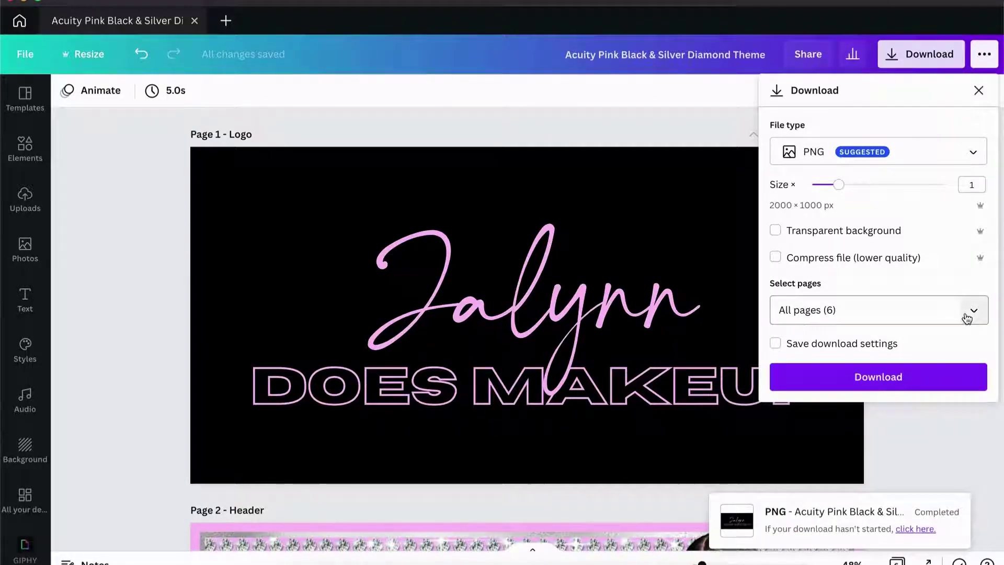
left_click(966, 314)
left_click(971, 351)
left_click(971, 350)
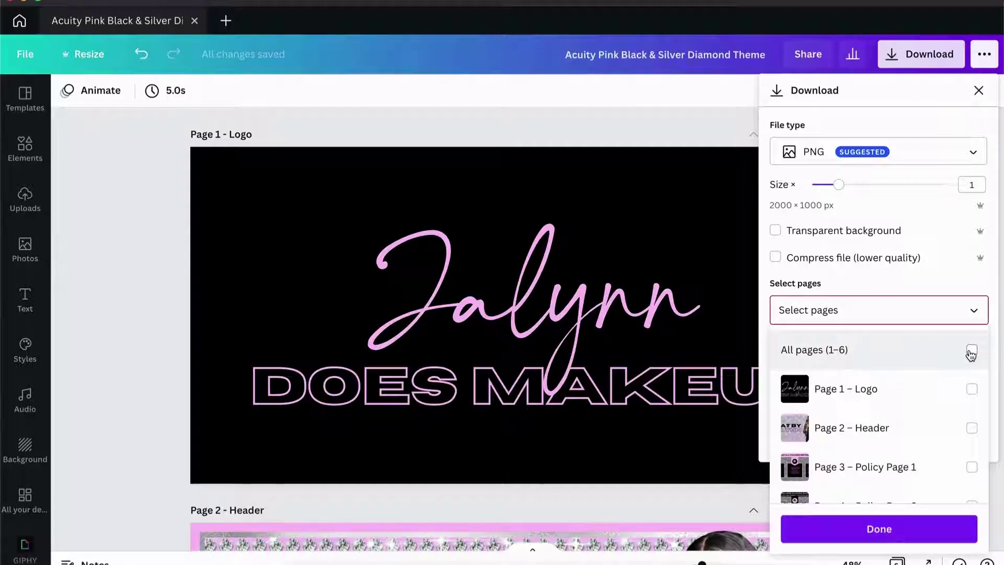
left_click(971, 388)
left_click(892, 528)
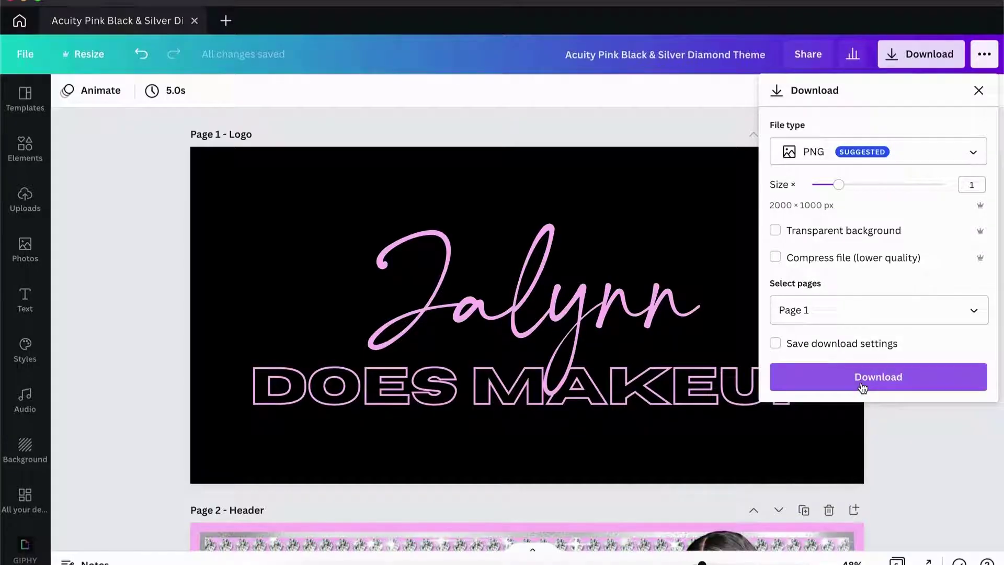
left_click(925, 423)
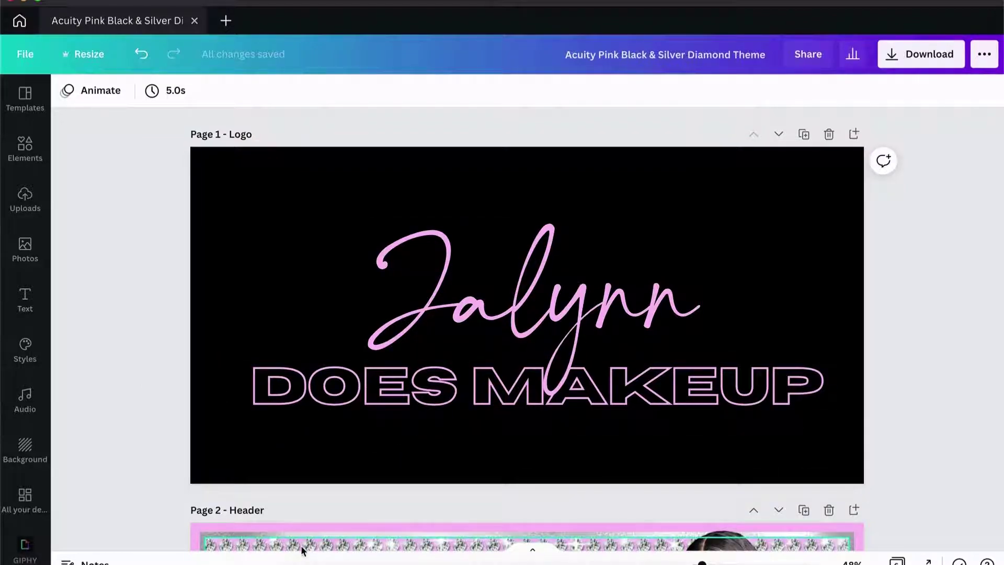
In Acuity's Customize Appearance, browse the logo upload picker to the Downloads folder of design PNGs
left_click(340, 564)
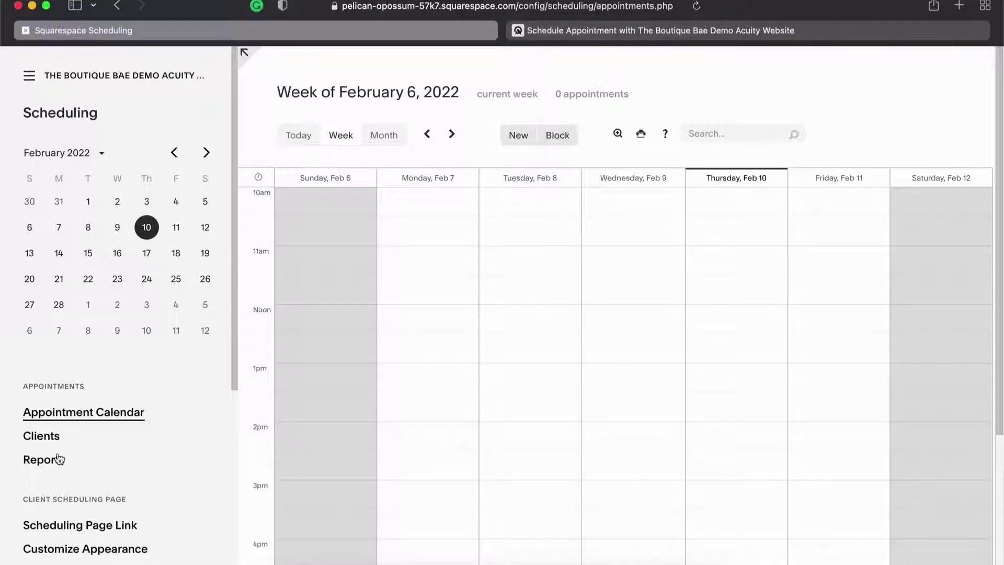
left_click(55, 549)
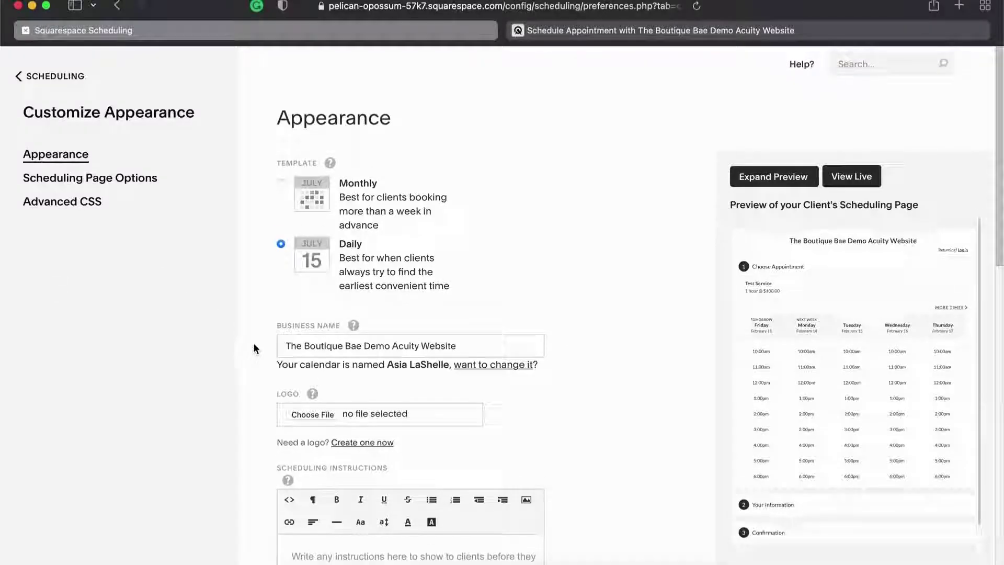
scroll(254, 343, "down", 3)
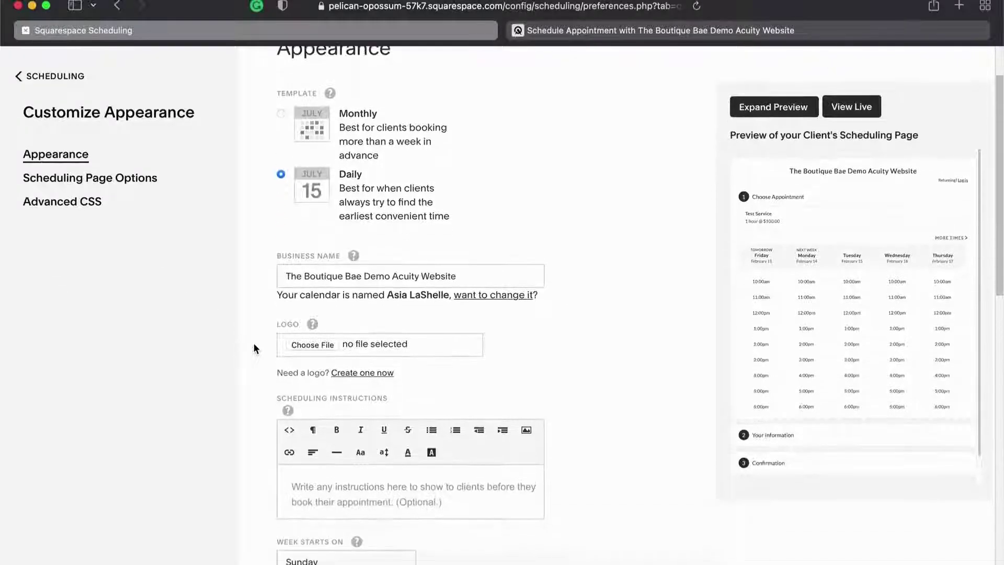
left_click(307, 344)
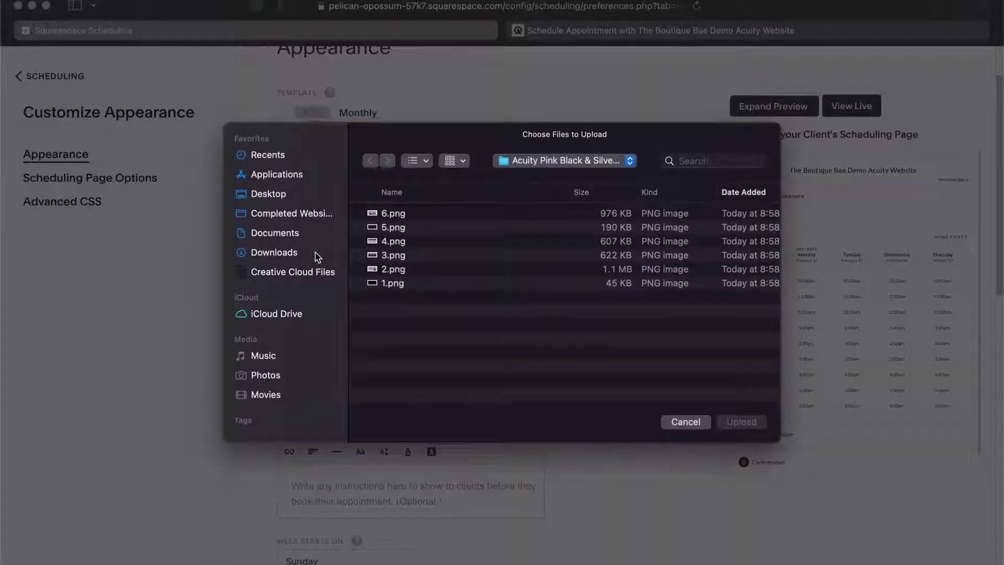
left_click(317, 255)
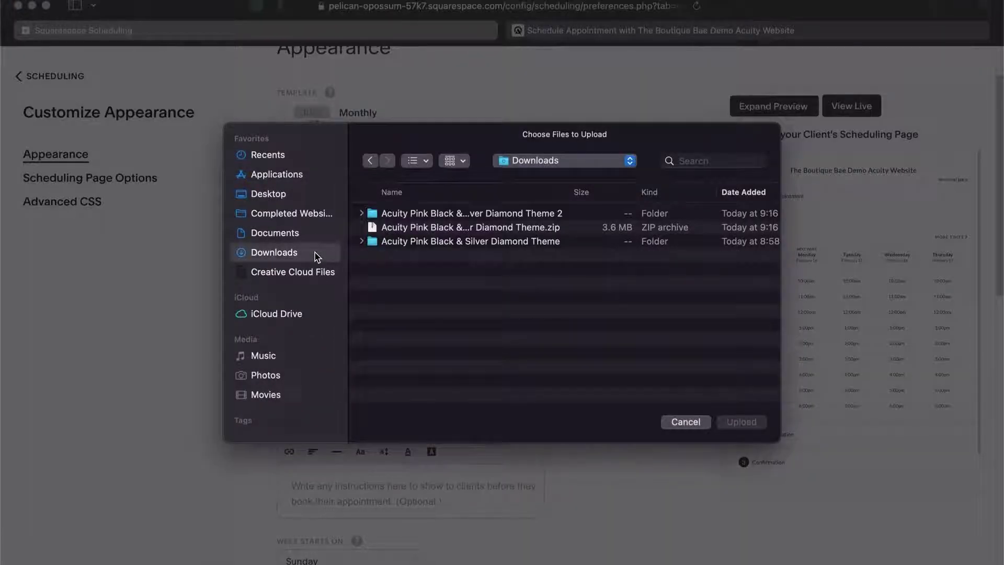
double_click(385, 215)
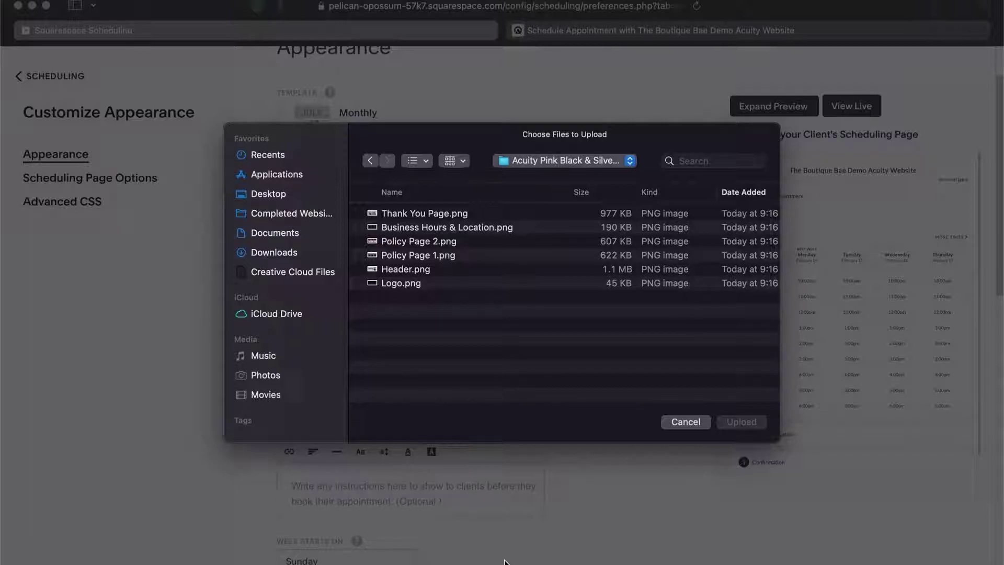
left_click(463, 559)
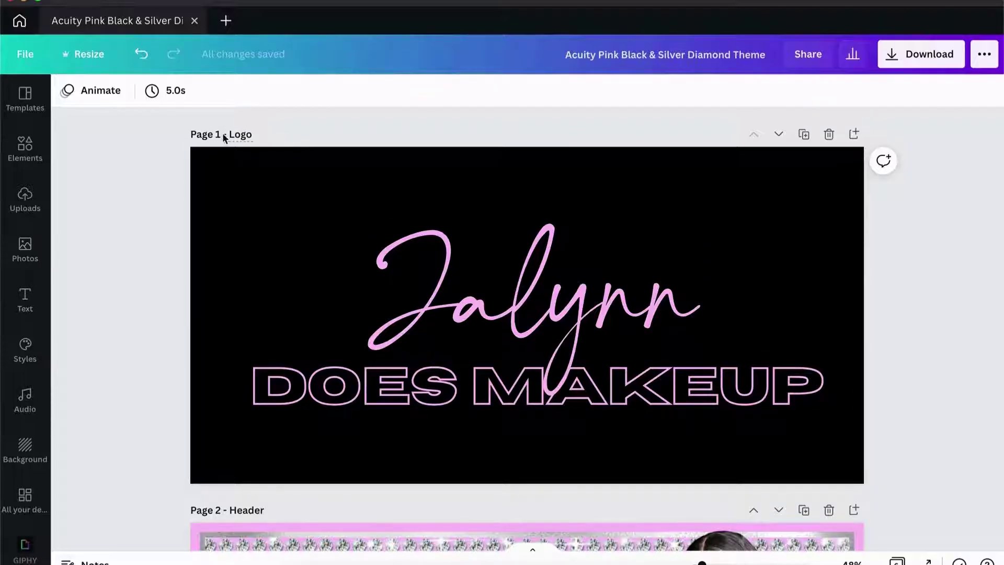
Scroll the Canva design down to review Policy Page 1 with its three booking policies
scroll(257, 156, "down", 5)
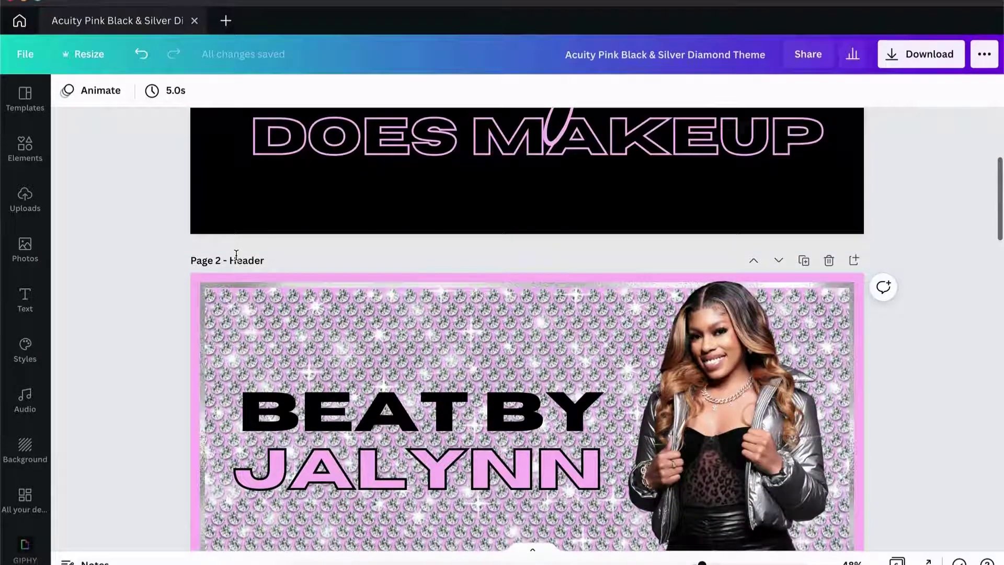
scroll(237, 270, "down", 6)
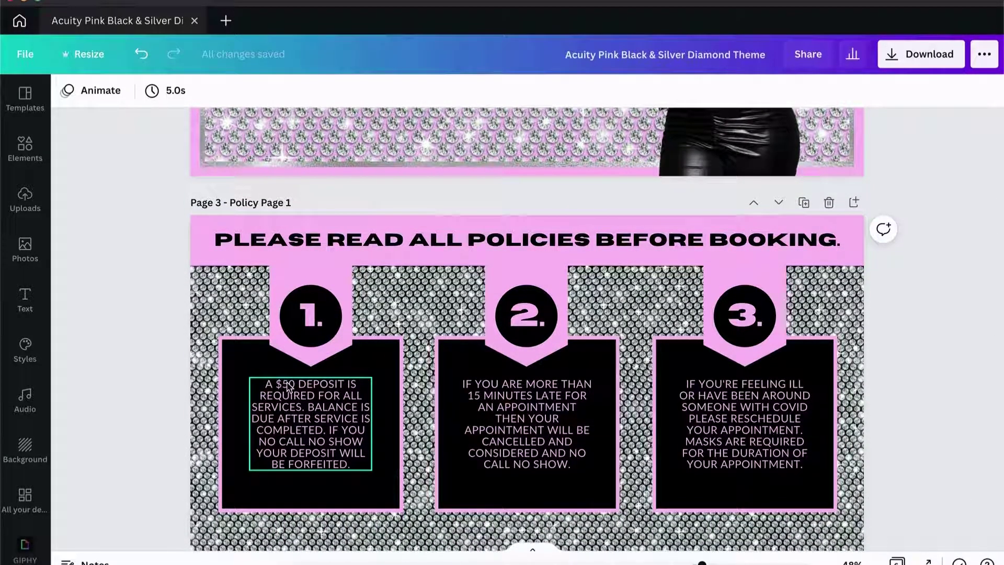
Upload Logo.png as the scheduling page logo and place the cursor in Scheduling Instructions
left_click(340, 562)
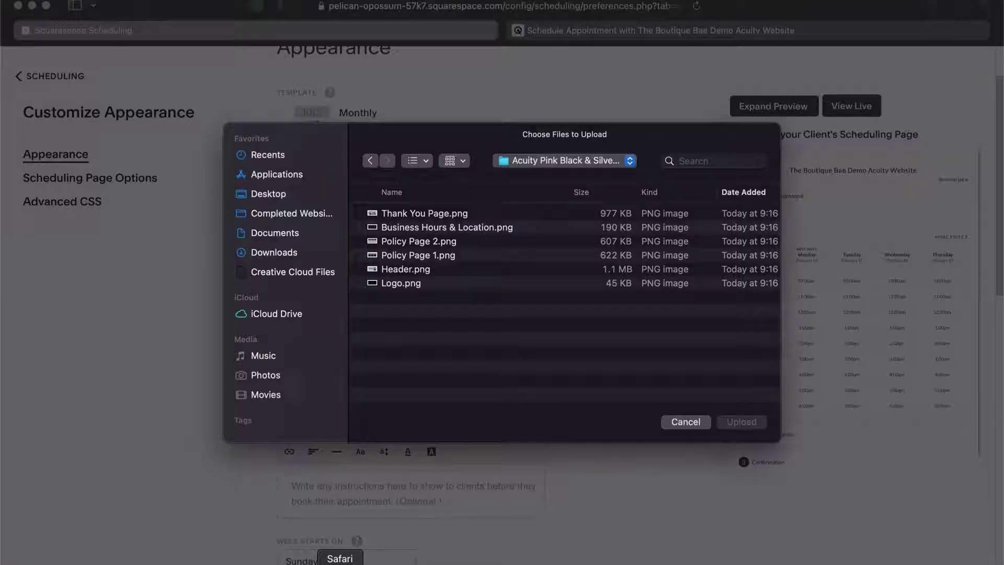
left_click(411, 285)
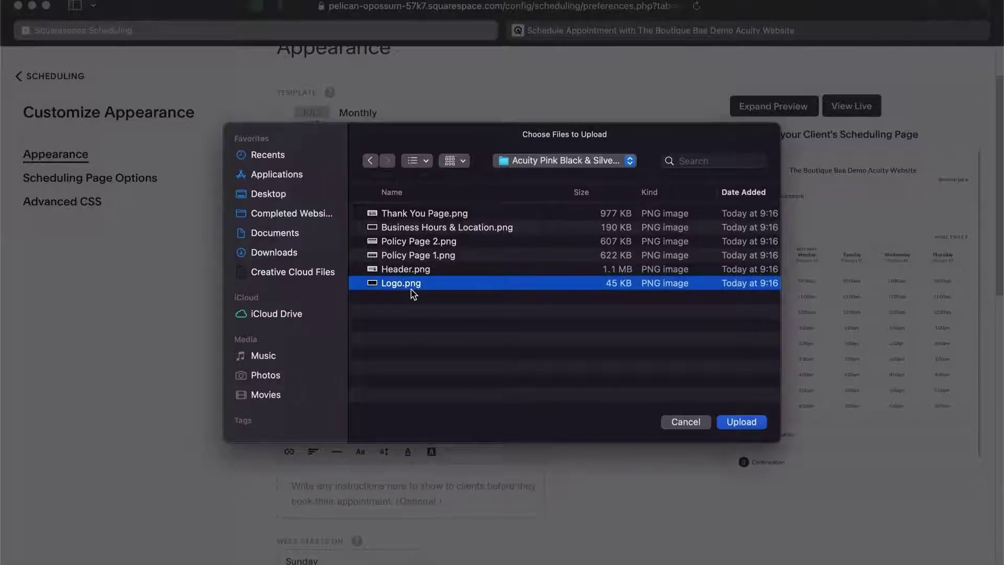
left_click(756, 423)
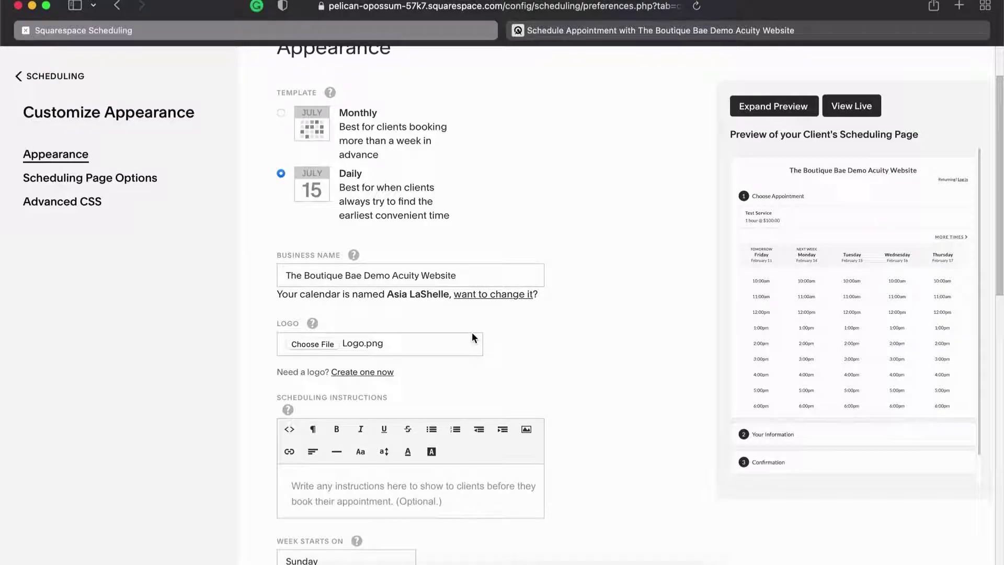
scroll(456, 369, "down", 5)
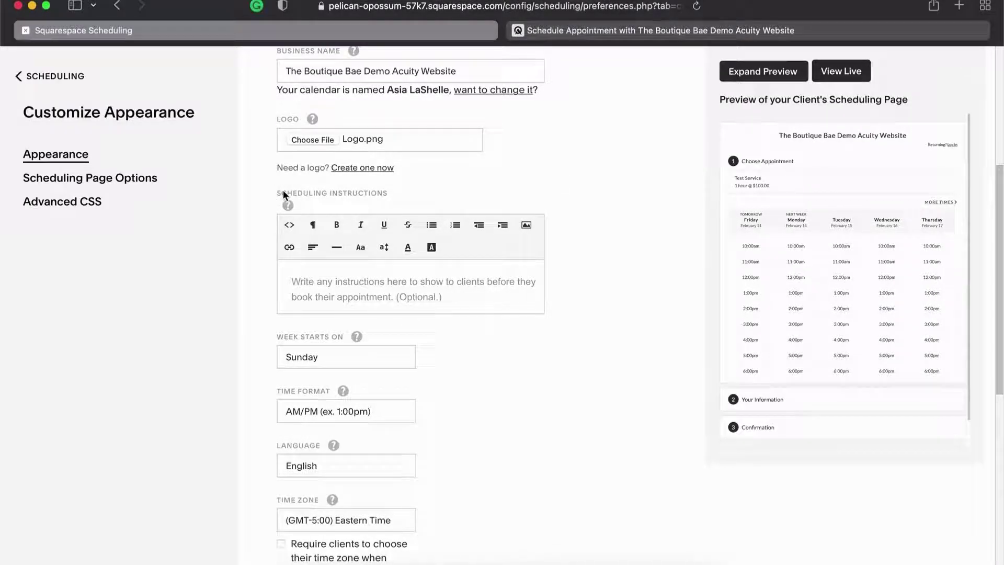
left_click(327, 285)
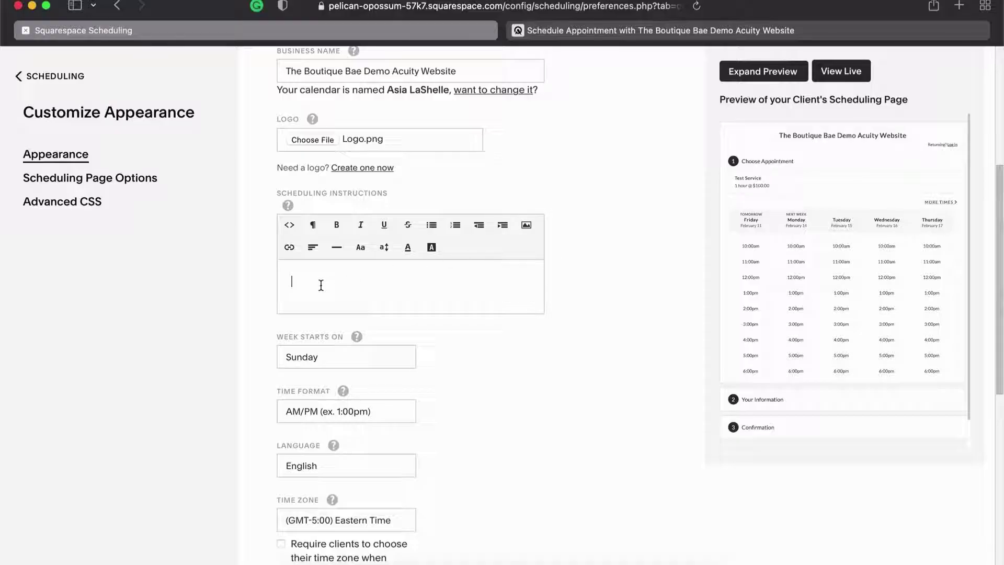
Insert Header.png into the scheduling instructions and add two blank lines beneath it
left_click(527, 225)
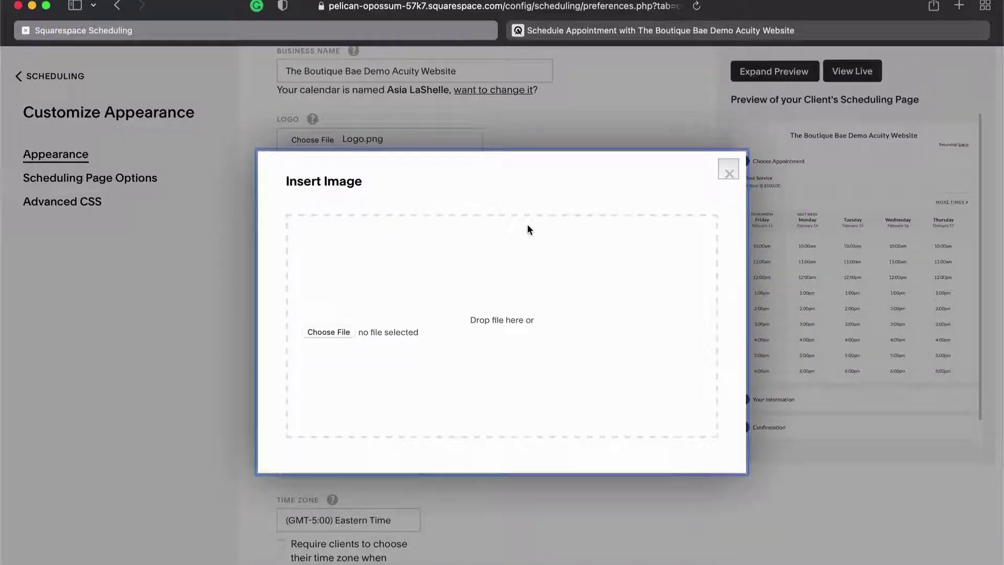
left_click(316, 330)
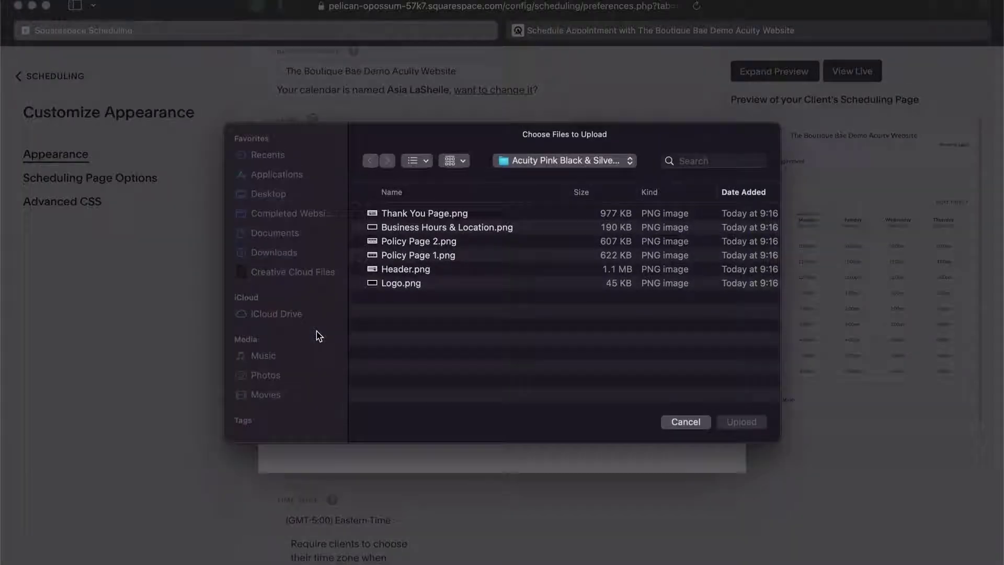
left_click(415, 270)
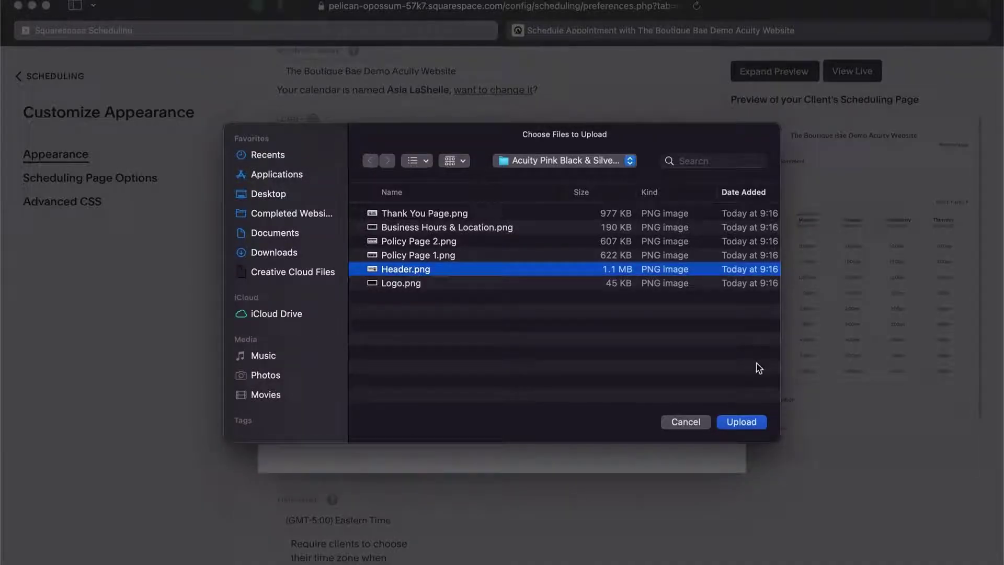
left_click(742, 421)
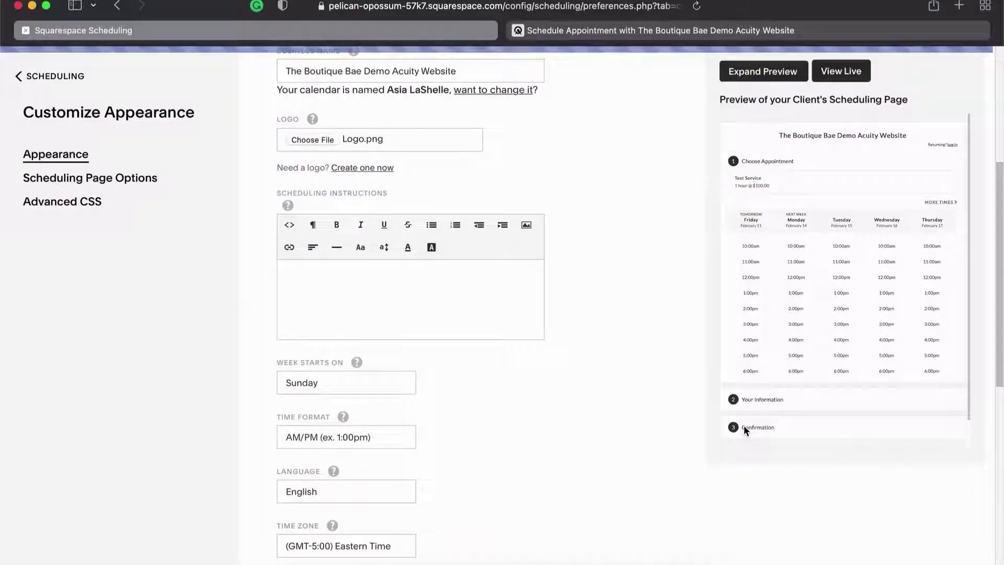
scroll(455, 342, "down", 2)
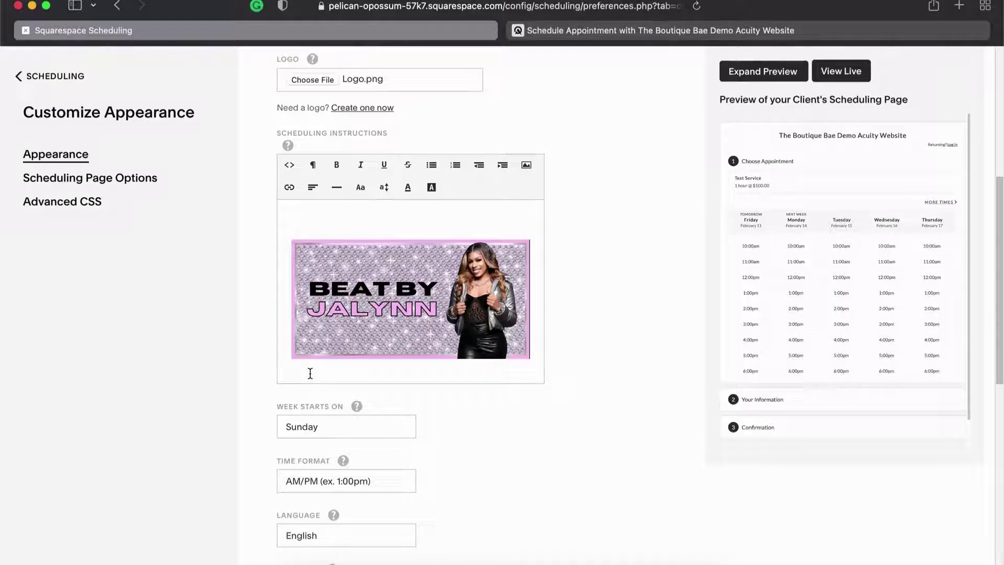
key("Return")
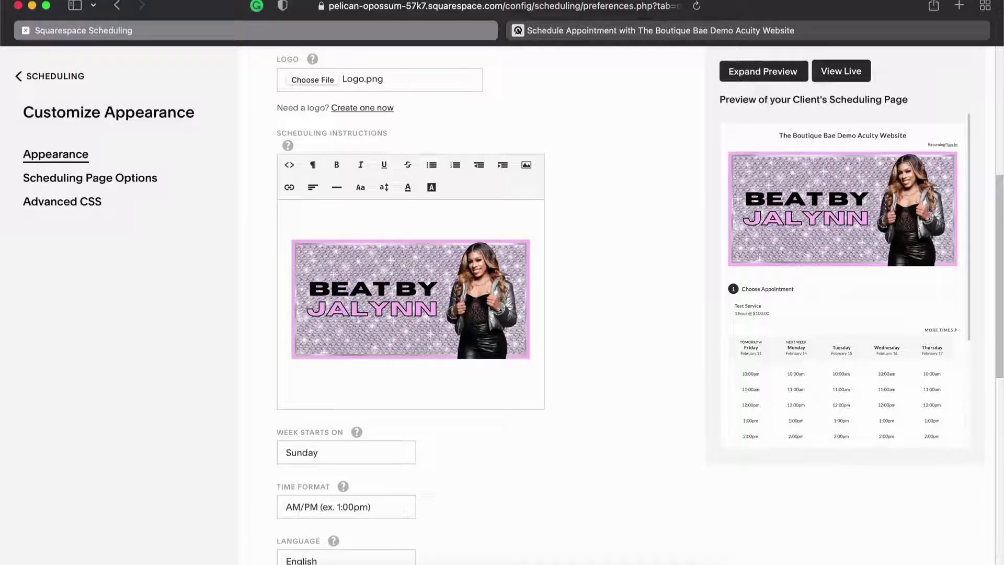
key("Return")
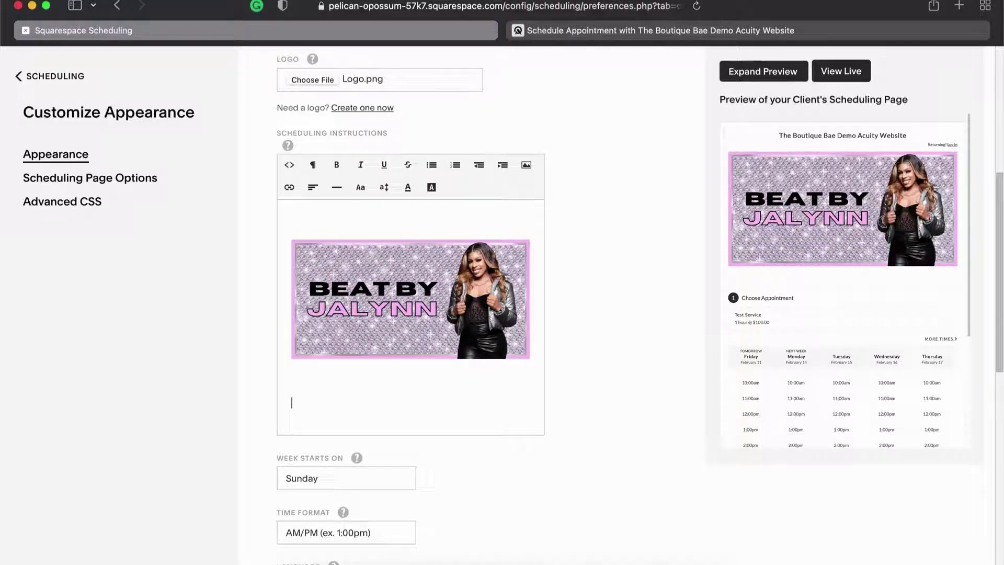
Insert Policy Page 1.png below the banner, followed by a blank line
left_click(525, 166)
left_click(328, 332)
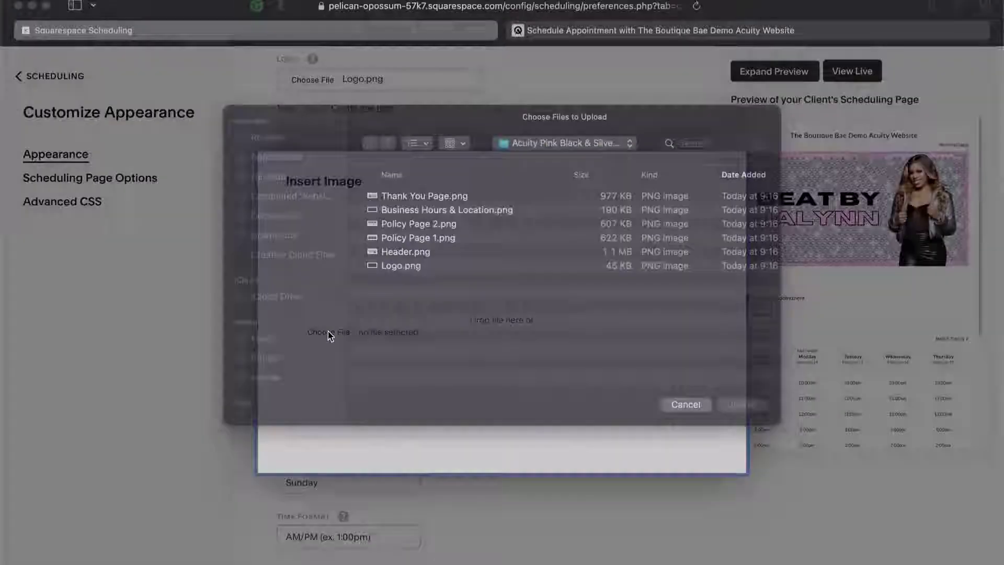
left_click(396, 258)
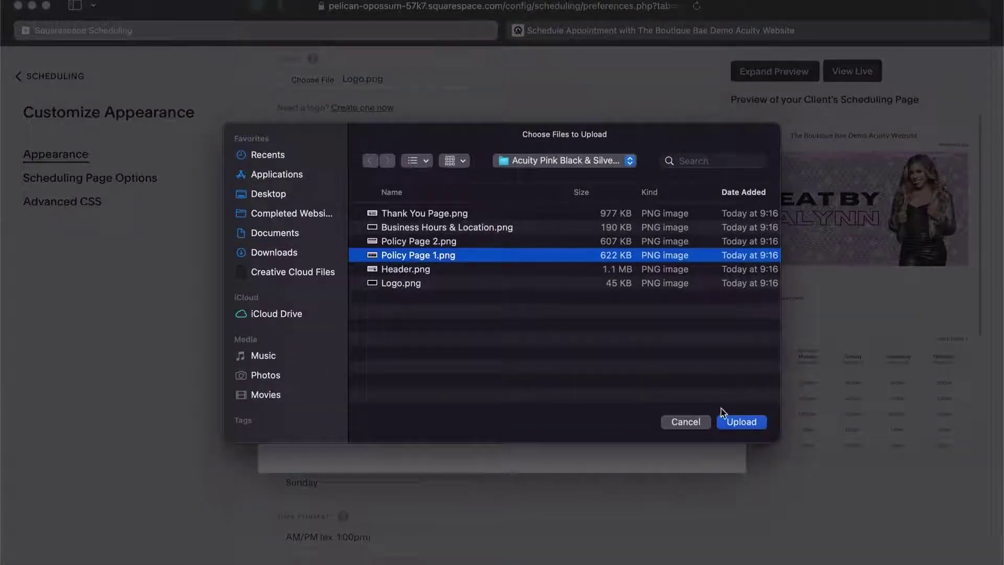
left_click(741, 422)
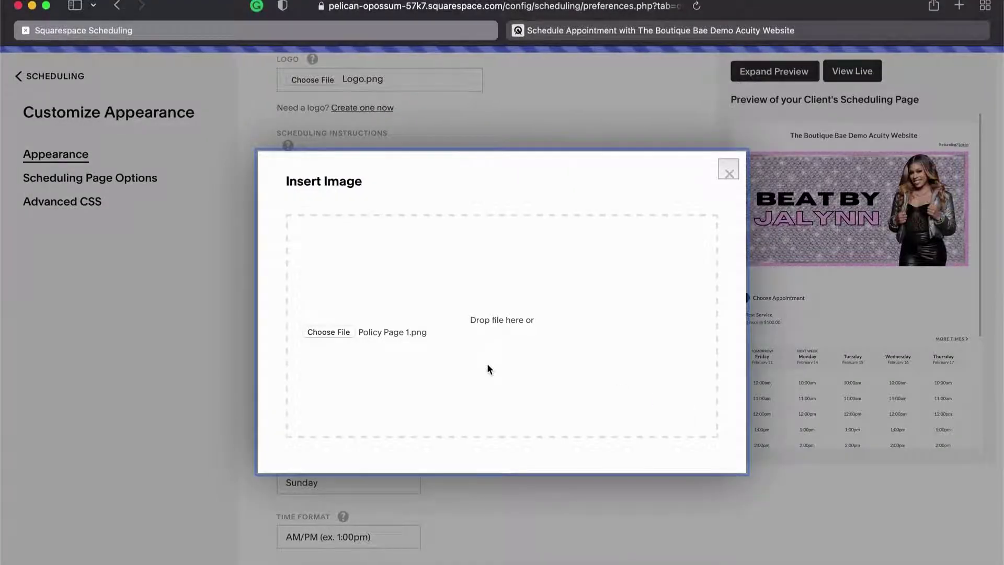
scroll(479, 366, "down", 2)
scroll(447, 400, "down", 2)
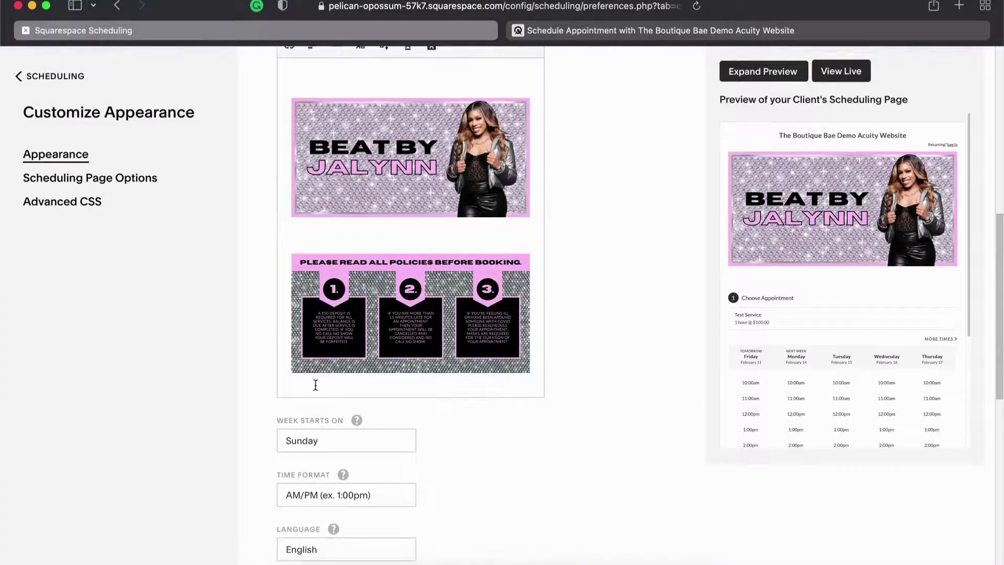
left_click(314, 385)
key("Return")
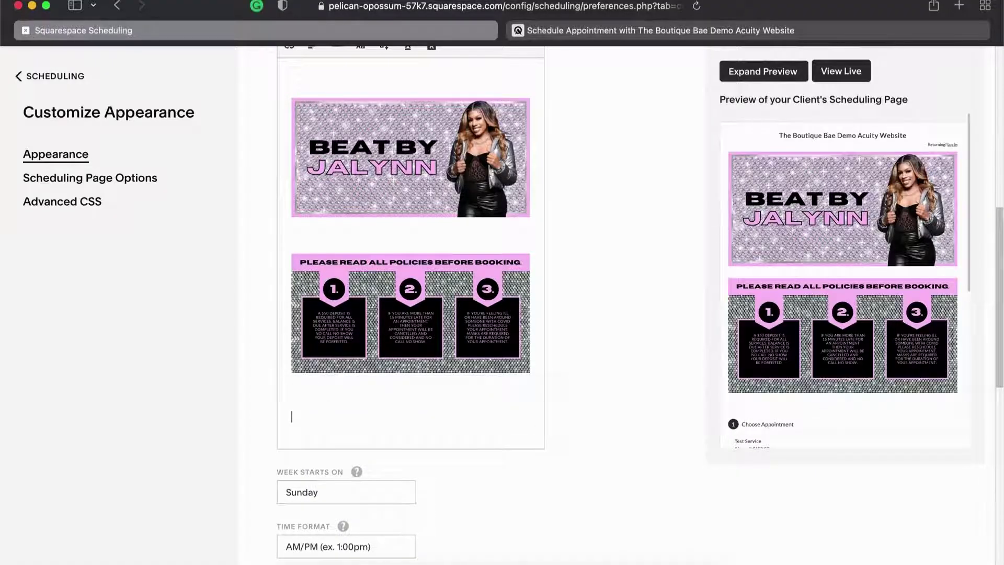
Insert Policy Page 2.png beneath the first policy image, followed by a blank line
scroll(316, 314, "up", 2)
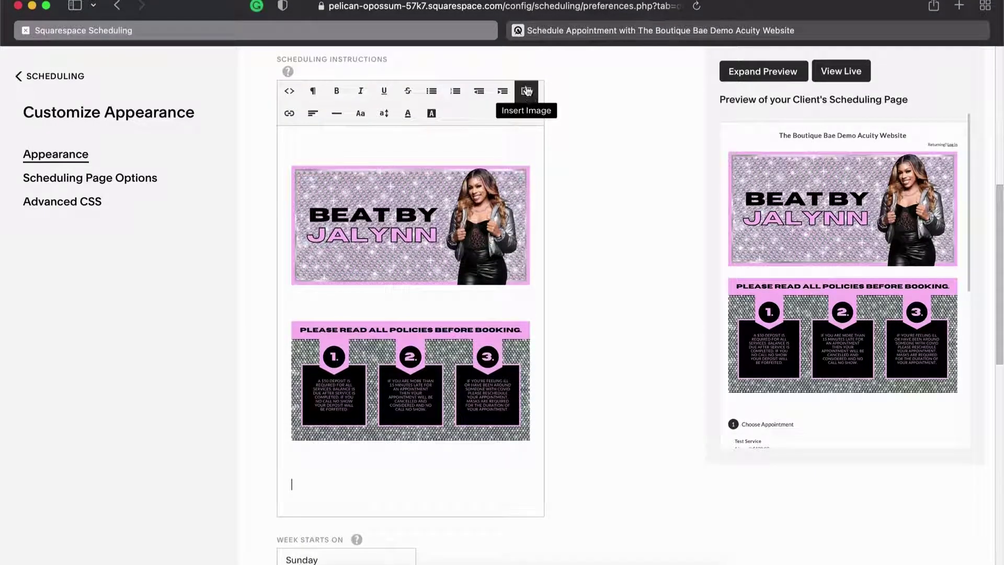
left_click(526, 91)
left_click(323, 332)
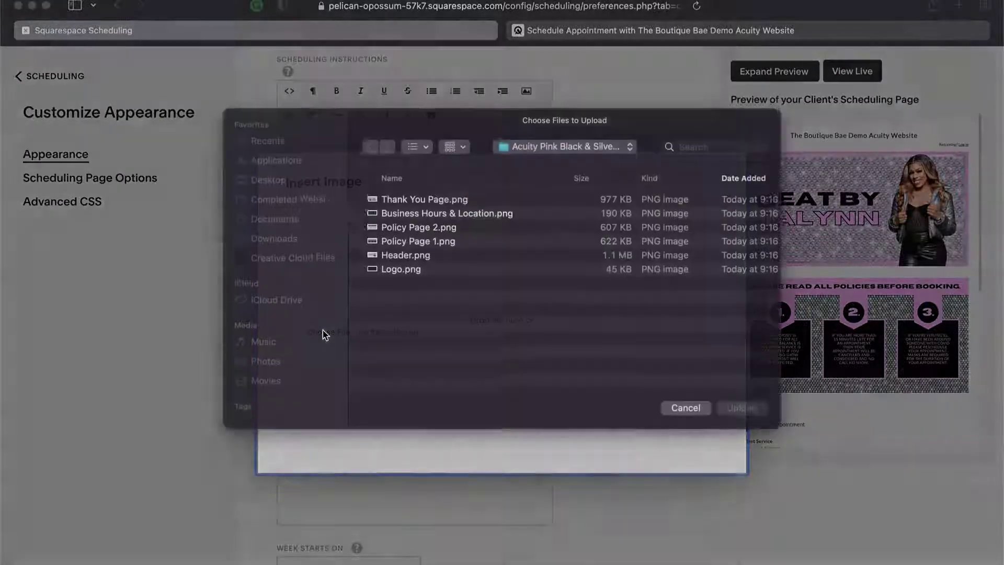
left_click(415, 243)
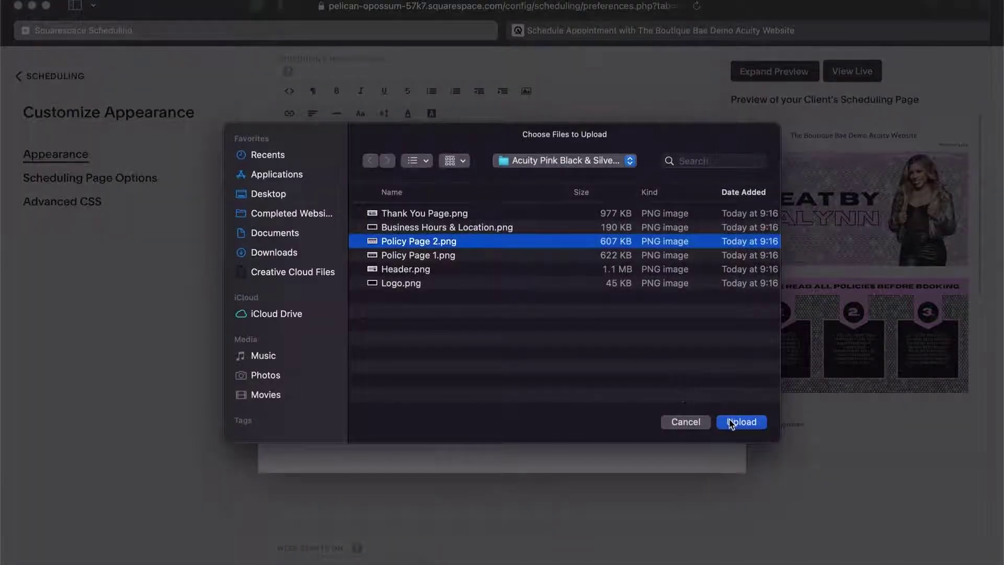
left_click(731, 422)
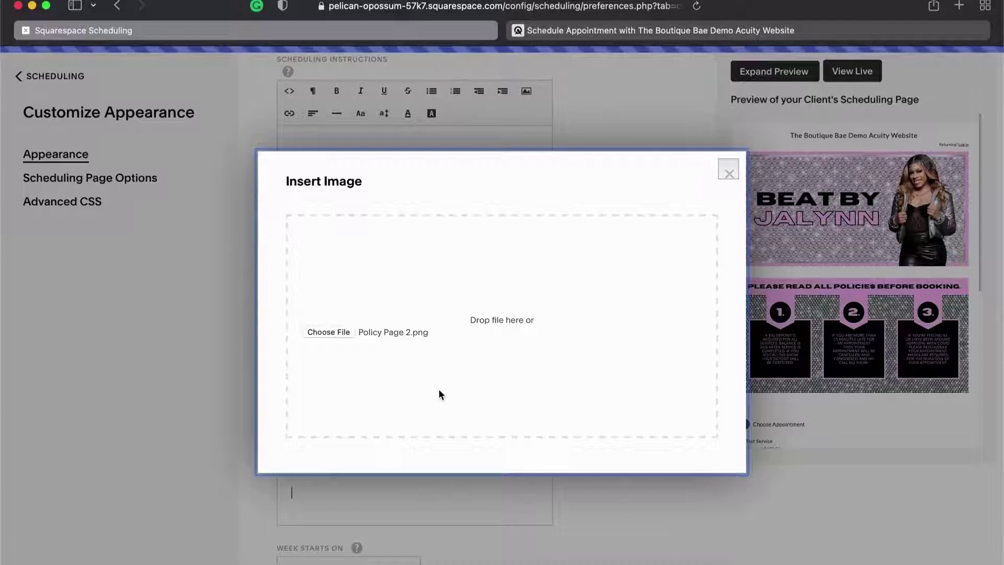
scroll(424, 388, "down", 3)
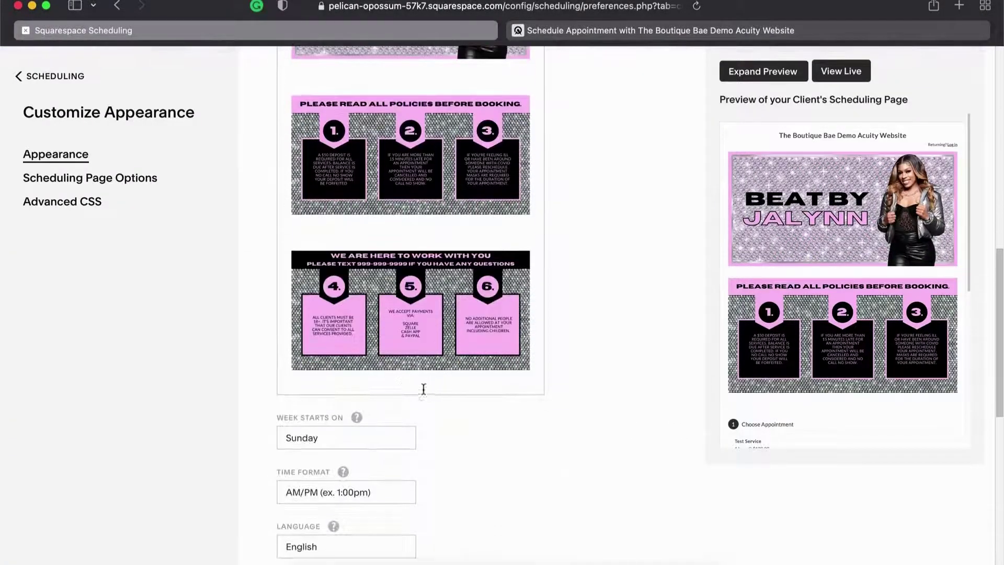
left_click(314, 386)
key("Return")
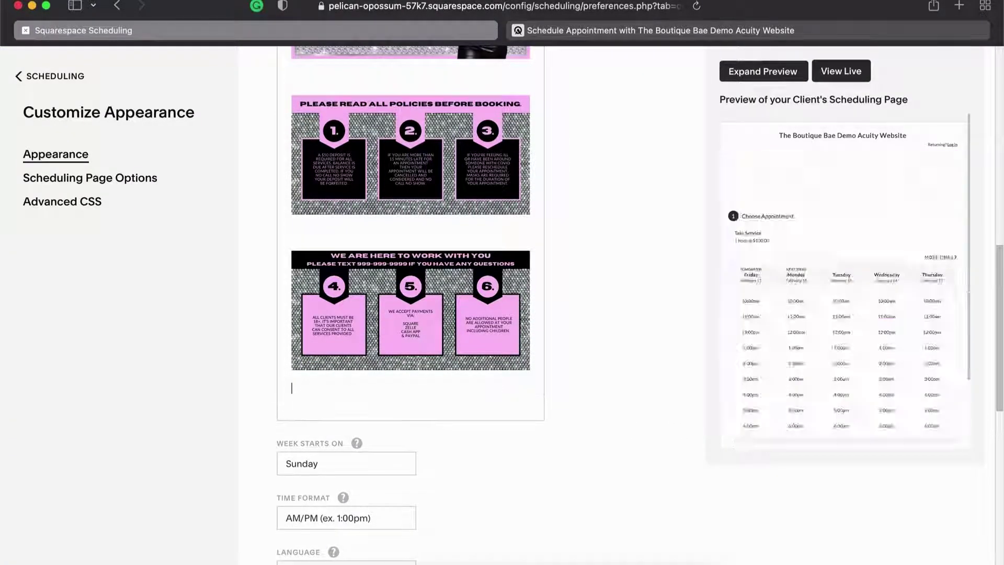
scroll(418, 262, "up", 5)
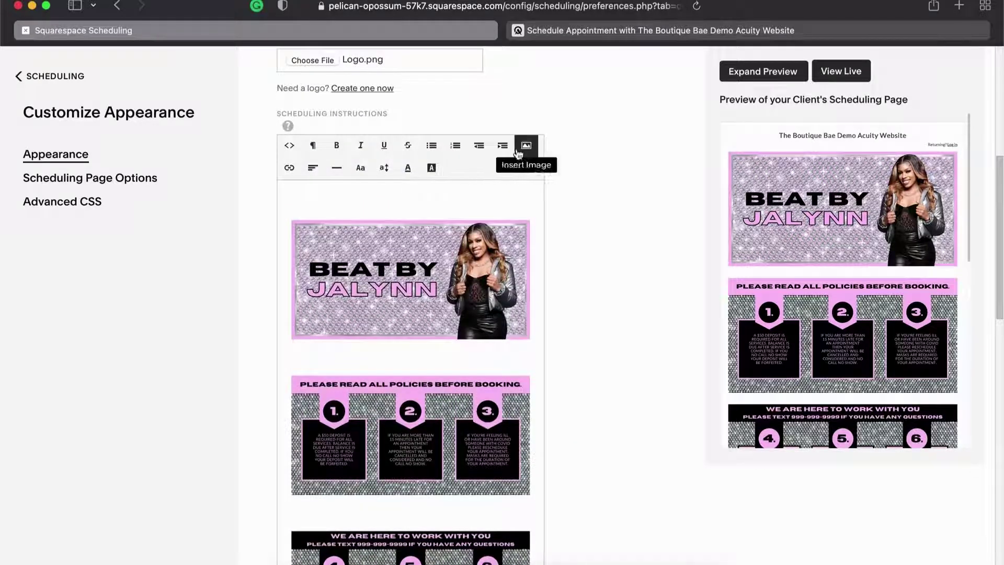
Insert Business Hours & Location.png below the policy images and start a new line
left_click(517, 152)
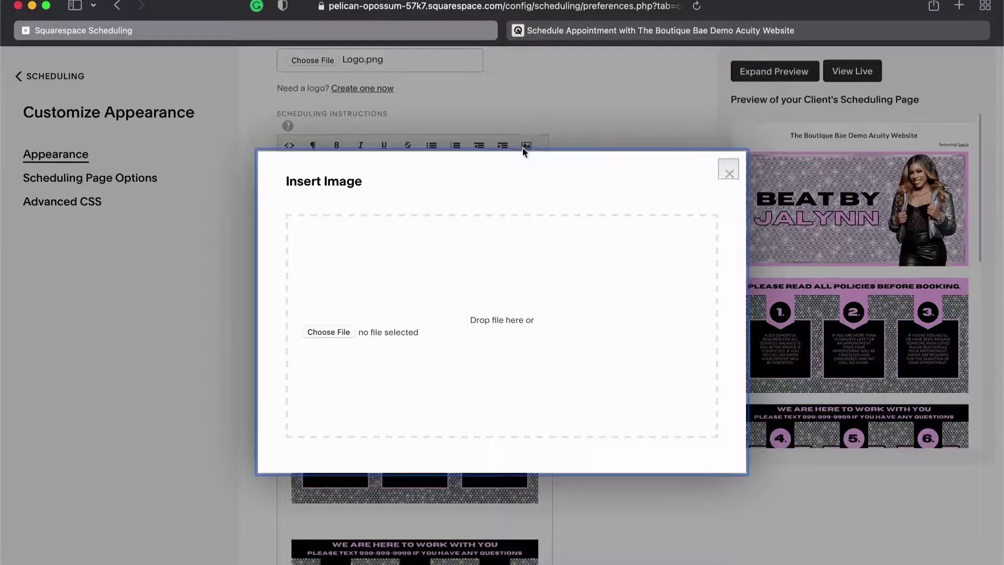
left_click(322, 330)
left_click(425, 231)
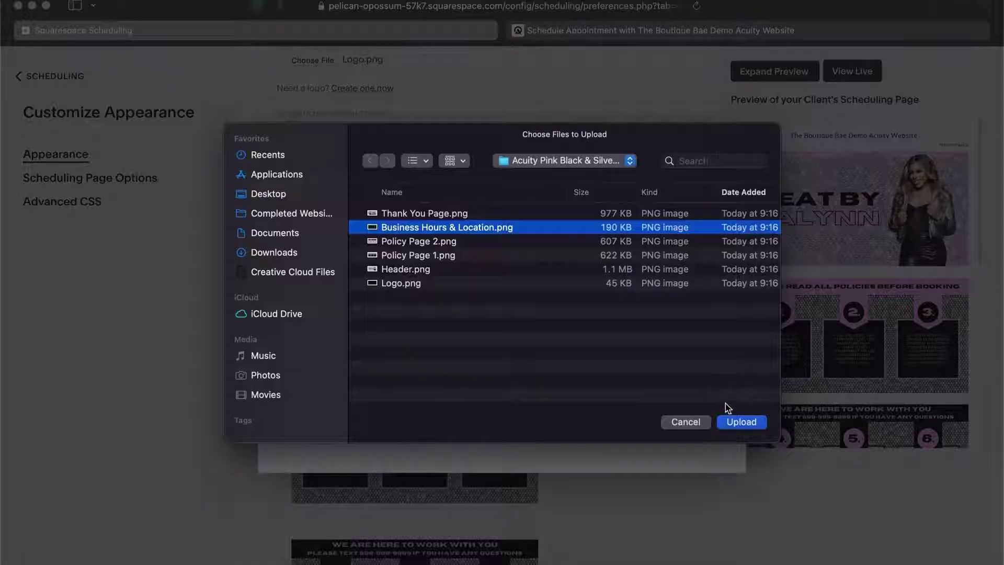
left_click(741, 422)
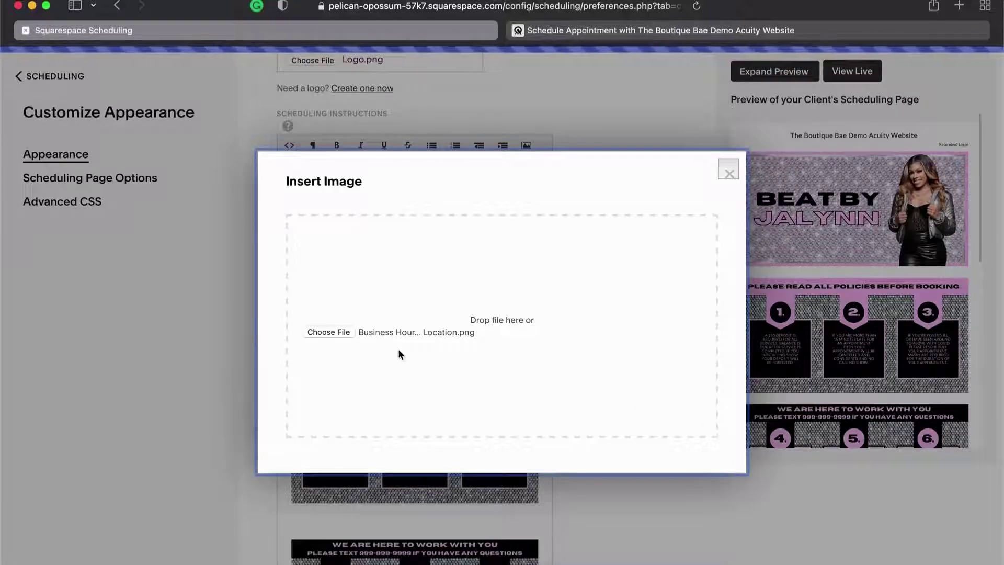
scroll(303, 324, "down", 8)
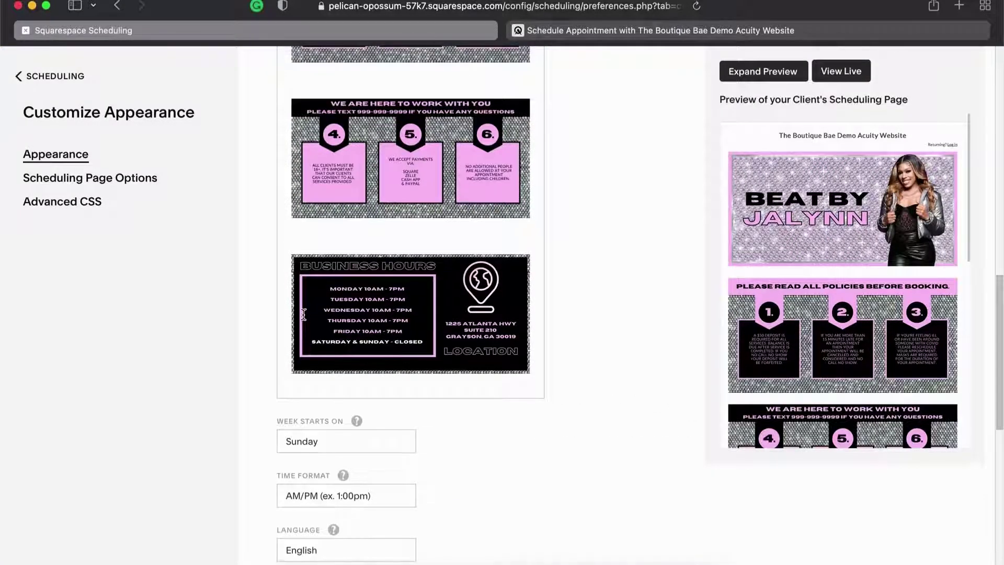
left_click(297, 388)
key("Return")
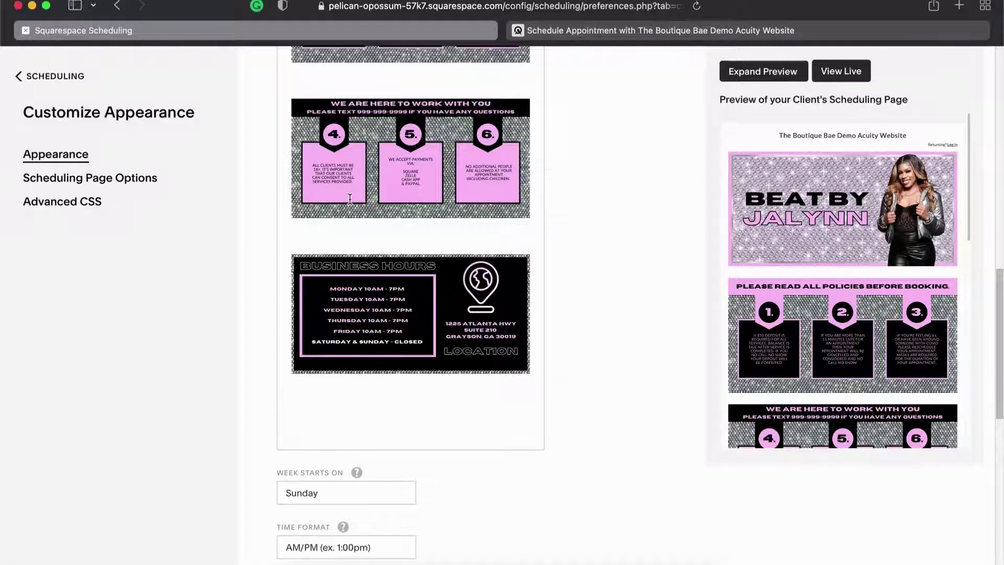
Insert the Thank You Page.png banner into the scheduling instructions
scroll(350, 198, "up", 2)
scroll(349, 199, "up", 6)
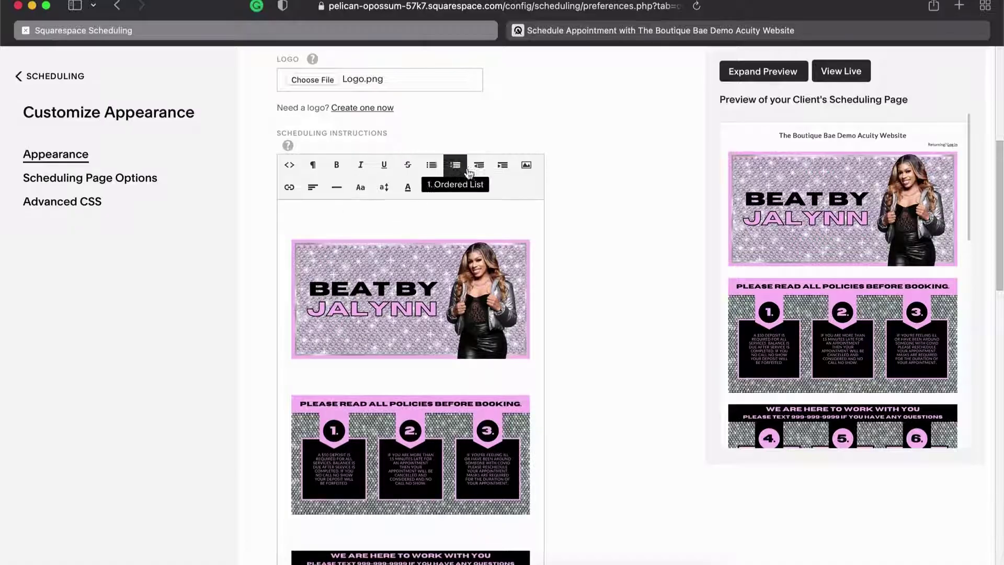
left_click(527, 167)
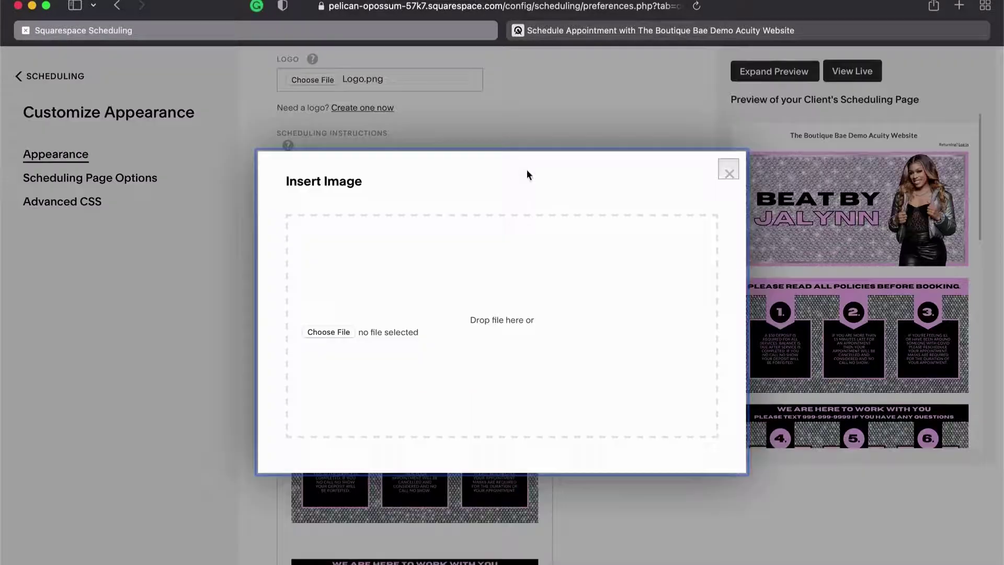
left_click(319, 332)
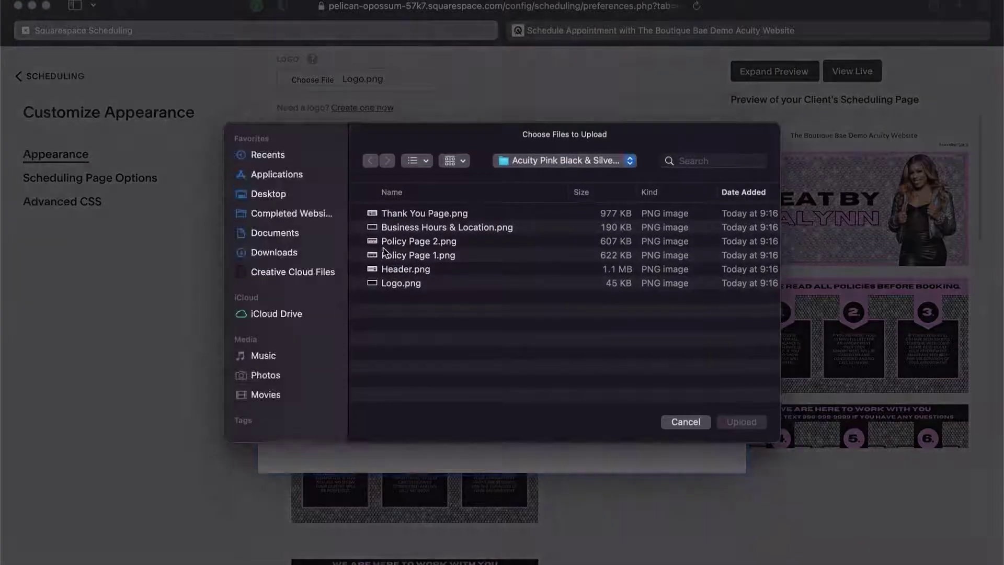
left_click(409, 216)
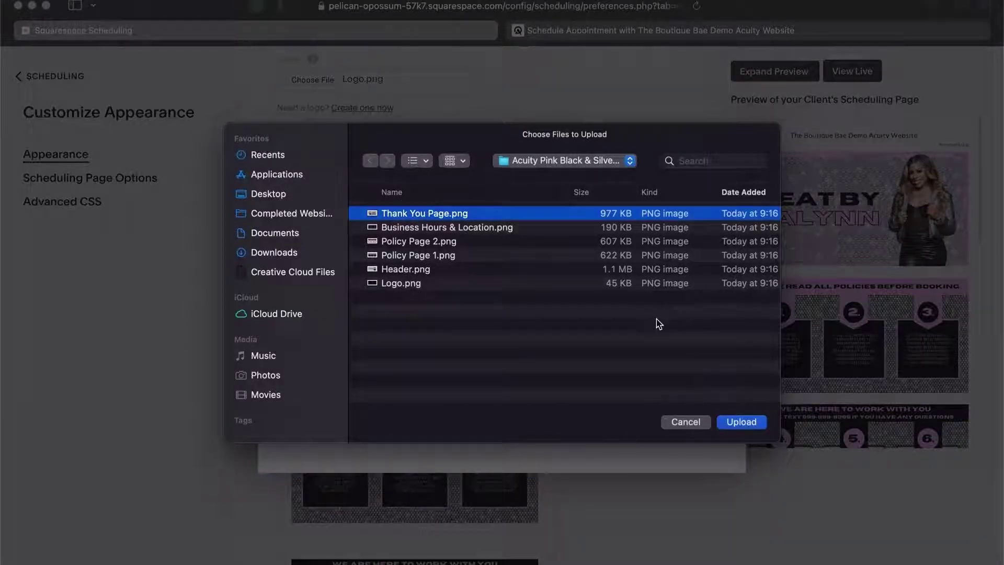
left_click(738, 422)
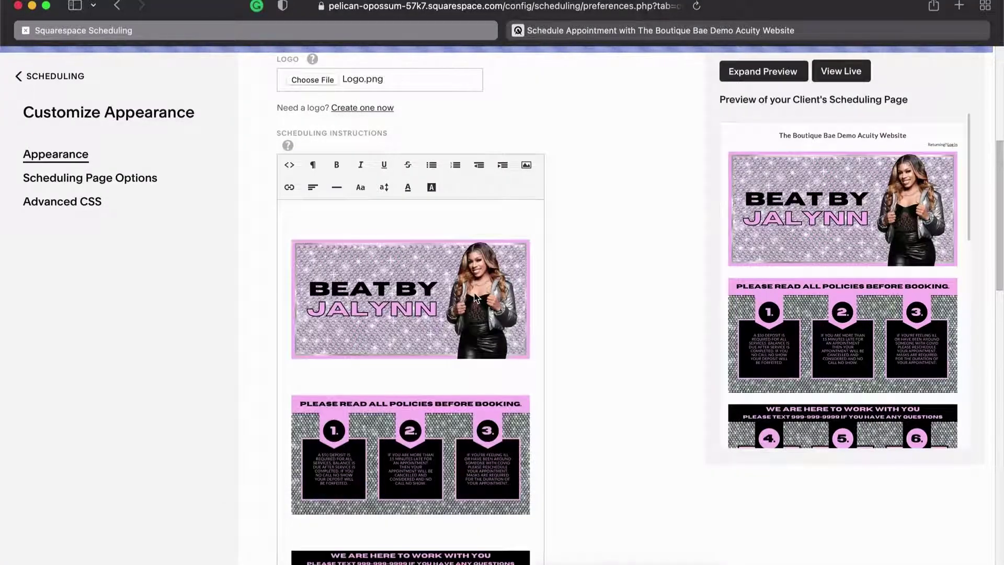
scroll(391, 313, "down", 2)
scroll(391, 312, "down", 8)
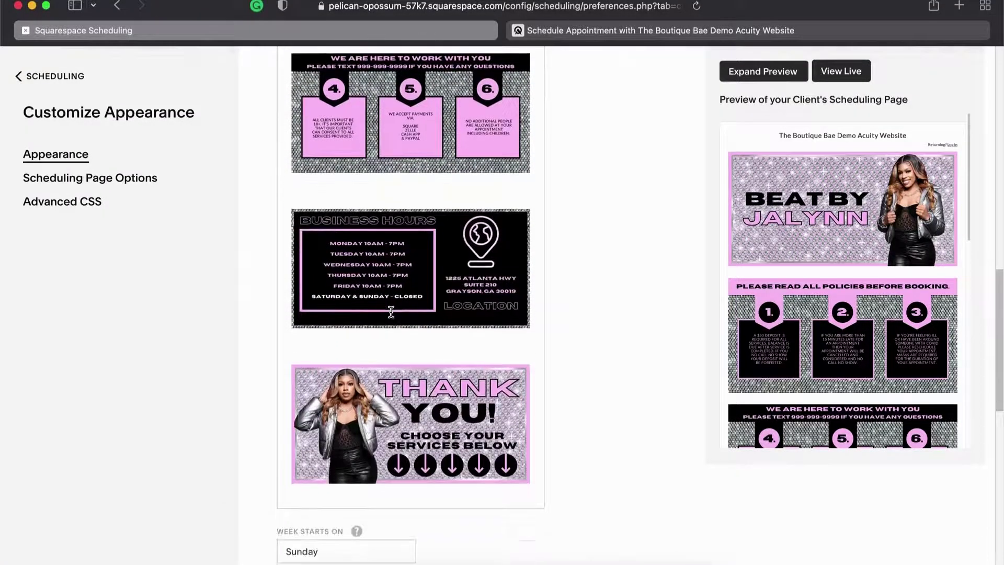
scroll(391, 312, "up", 10)
scroll(391, 312, "down", 8)
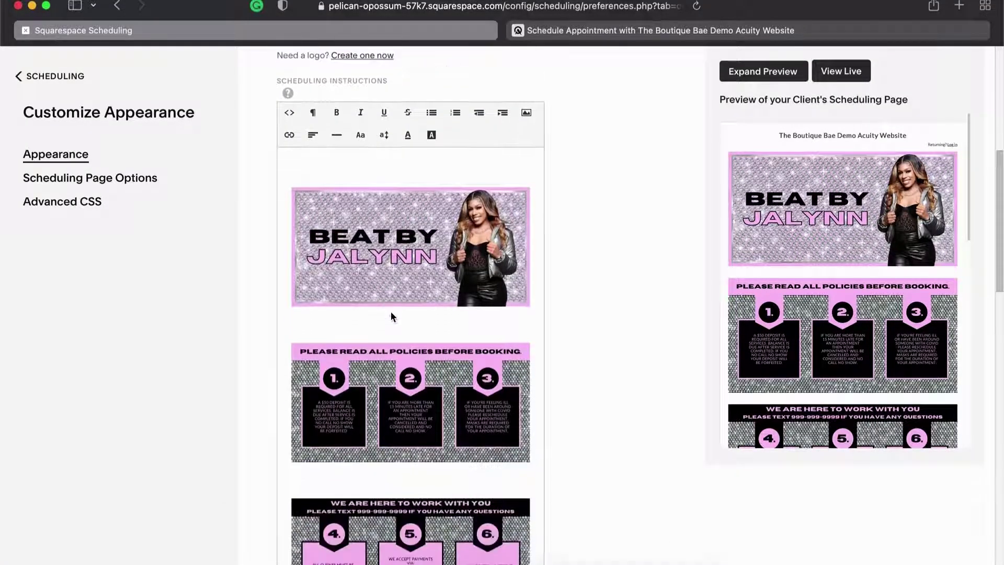
scroll(391, 312, "down", 5)
scroll(391, 312, "up", 5)
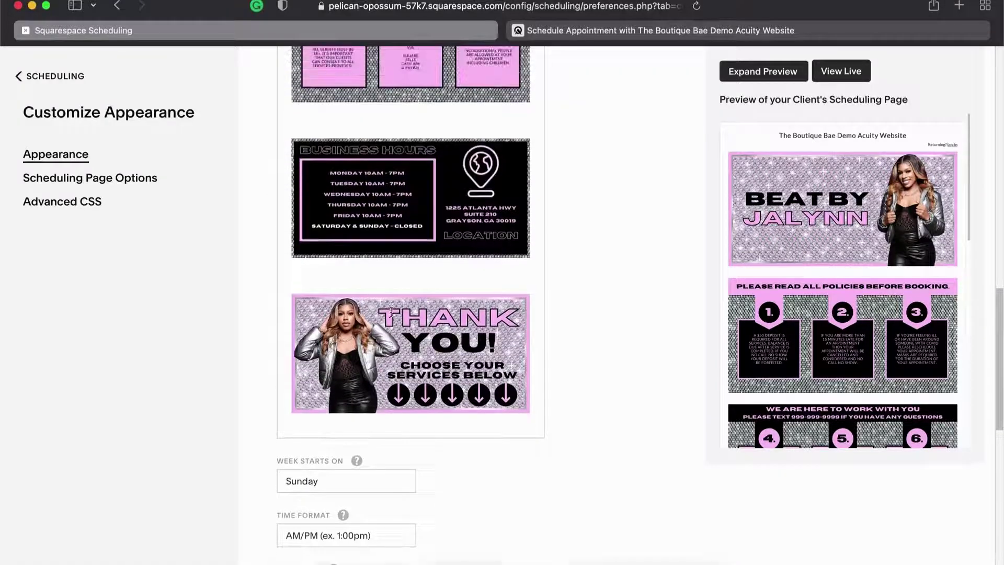
scroll(377, 384, "up", 6)
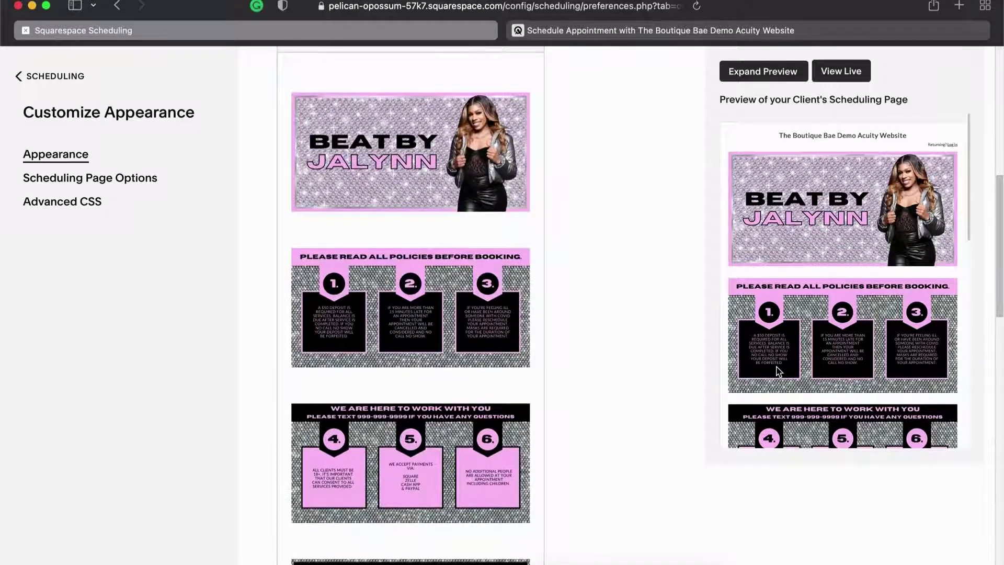
scroll(778, 372, "down", 3)
scroll(778, 371, "down", 5)
scroll(776, 366, "up", 10)
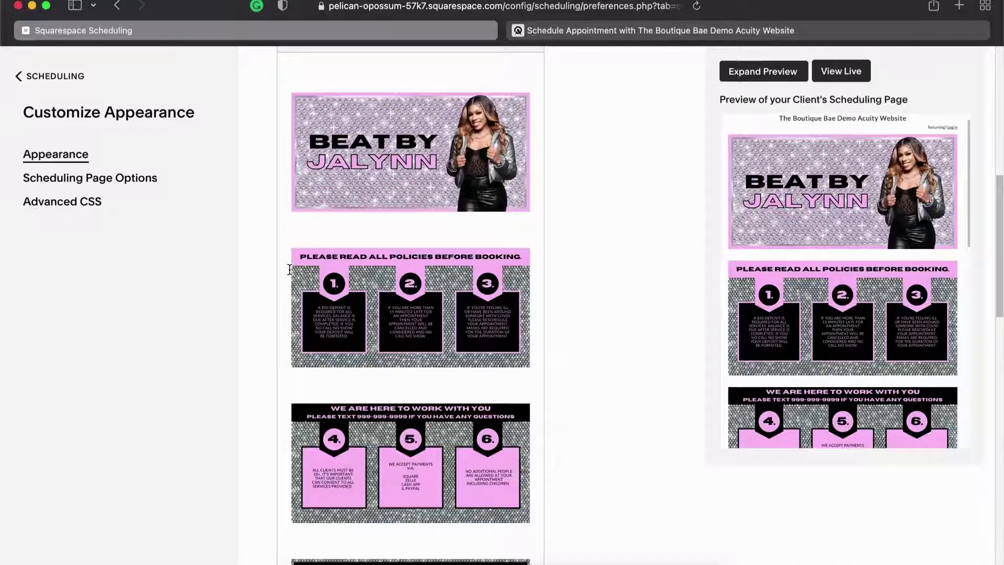
Delete the blank lines above both policies images, the business hours image and the Thank You banner
key("BackSpace")
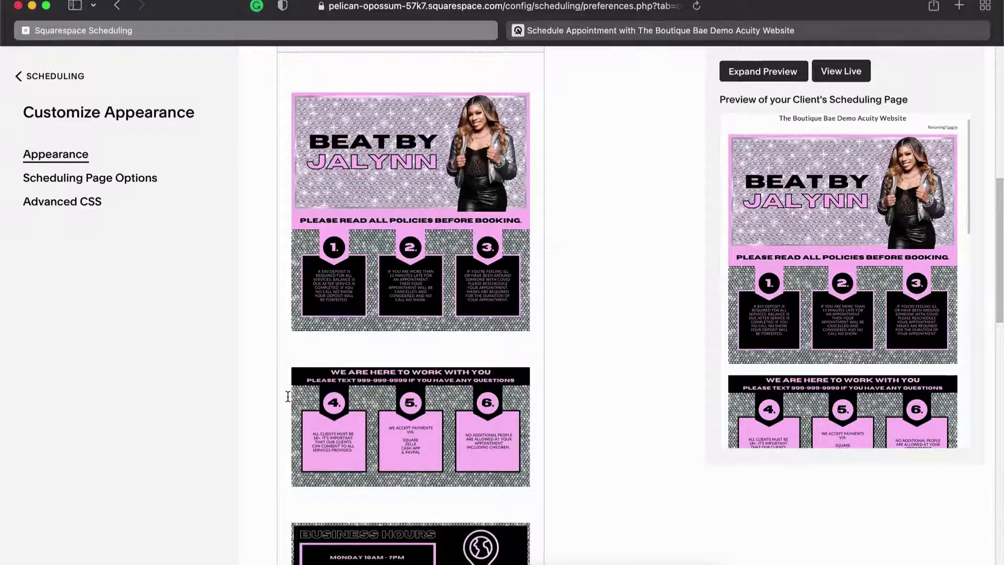
key("BackSpace")
scroll(285, 407, "down", 5)
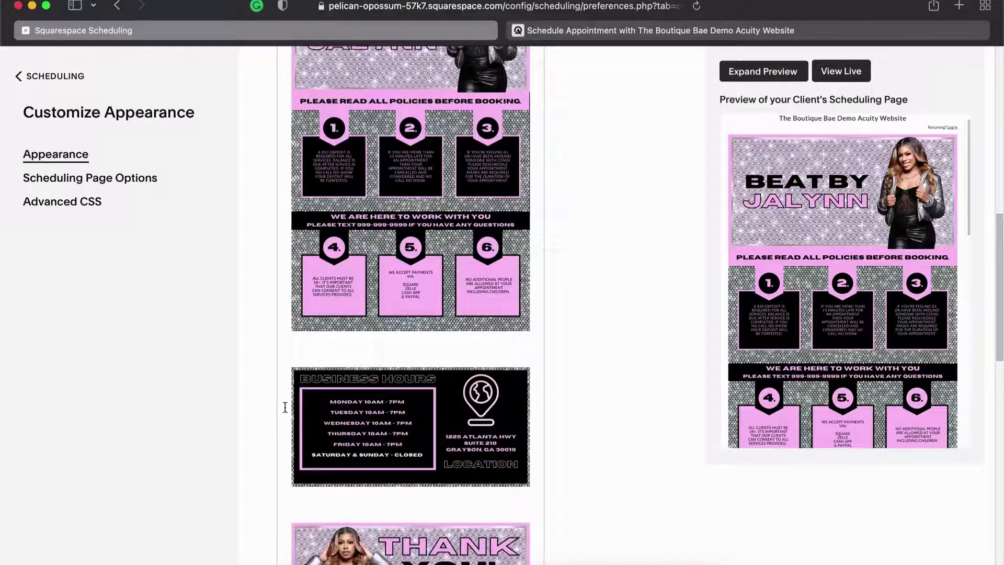
key("BackSpace")
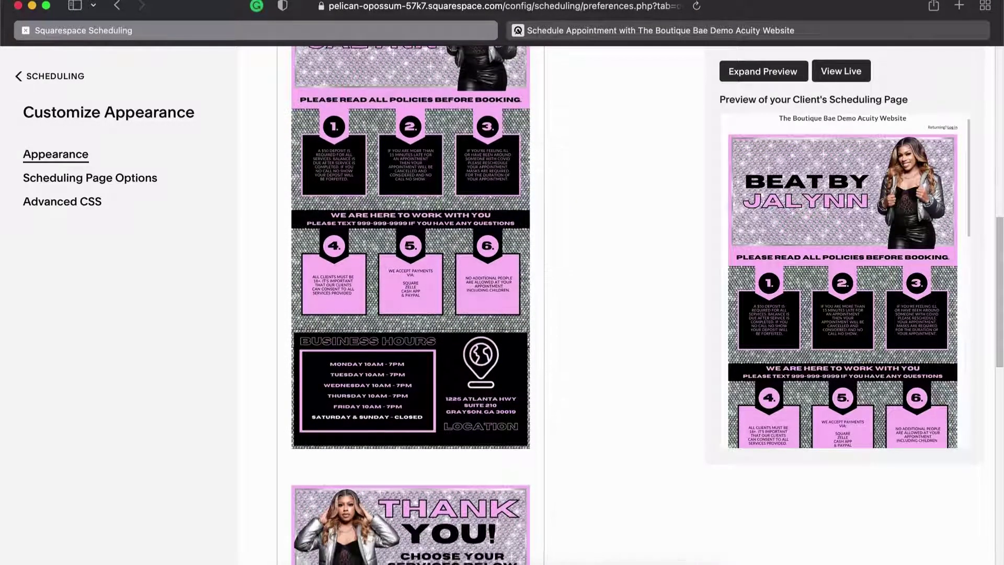
scroll(285, 407, "down", 6)
left_click(282, 386)
key("BackSpace")
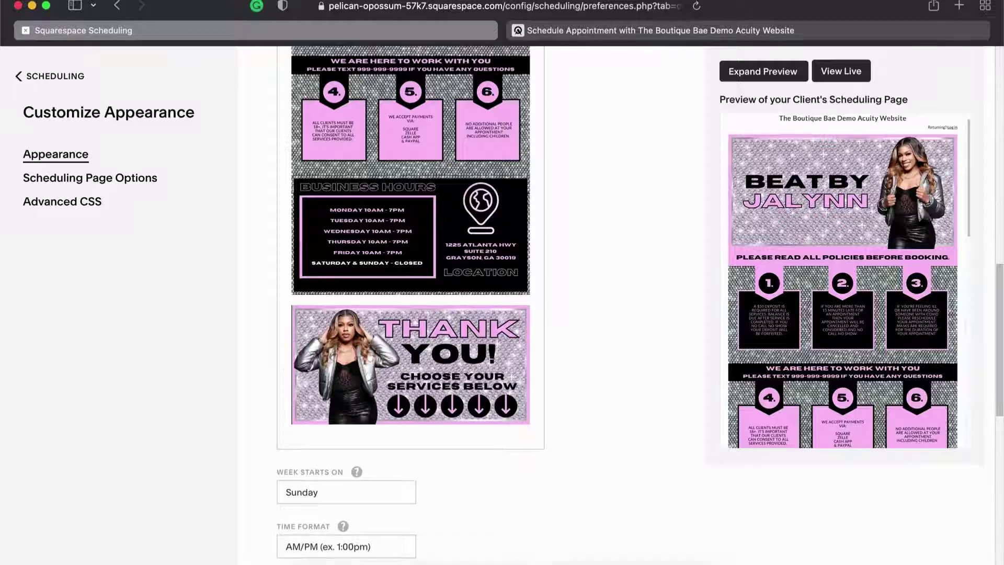
Scroll the client preview to check that the banner and policy images now stack without gaps
scroll(411, 303, "up", 6)
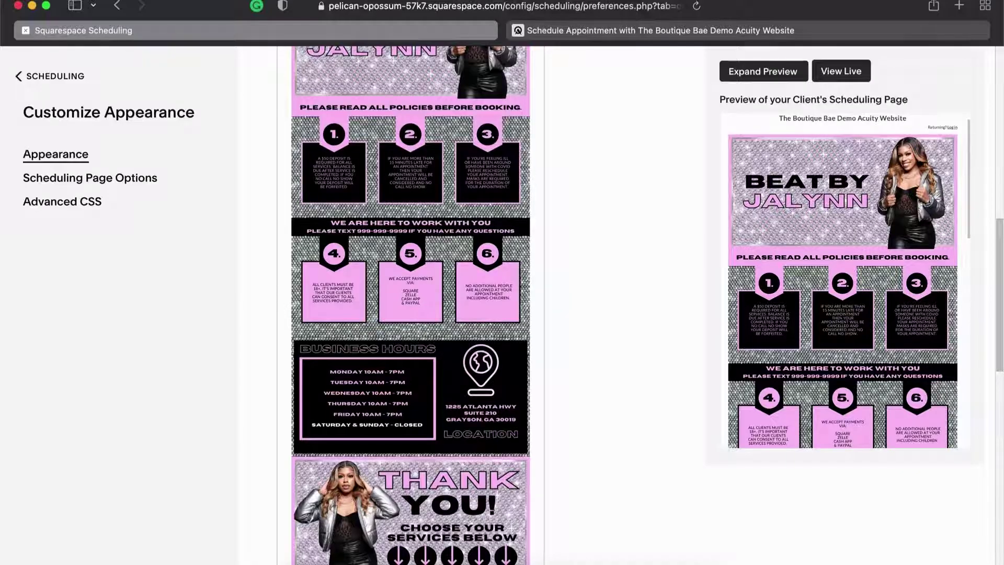
scroll(410, 303, "up", 4)
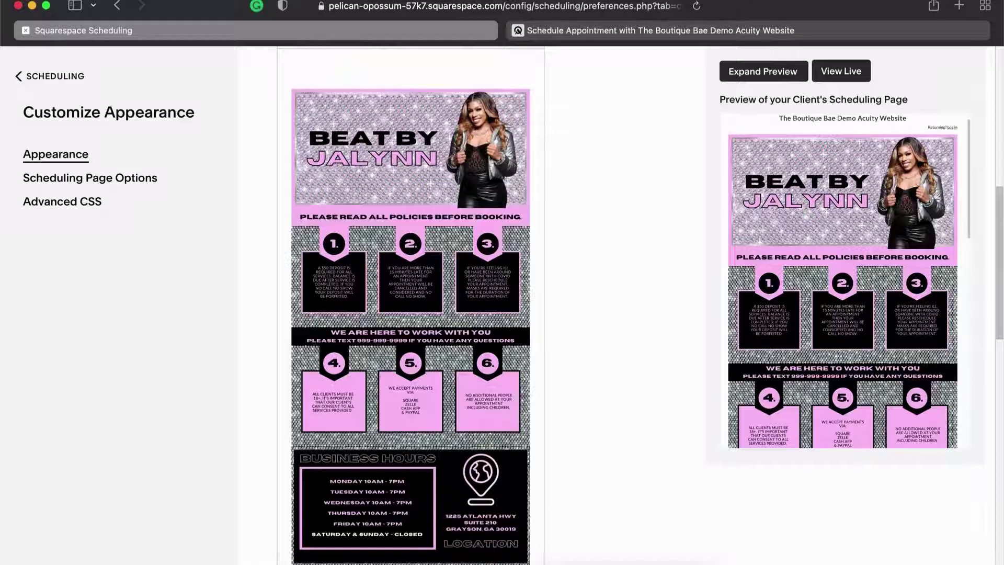
scroll(374, 308, "up", 3)
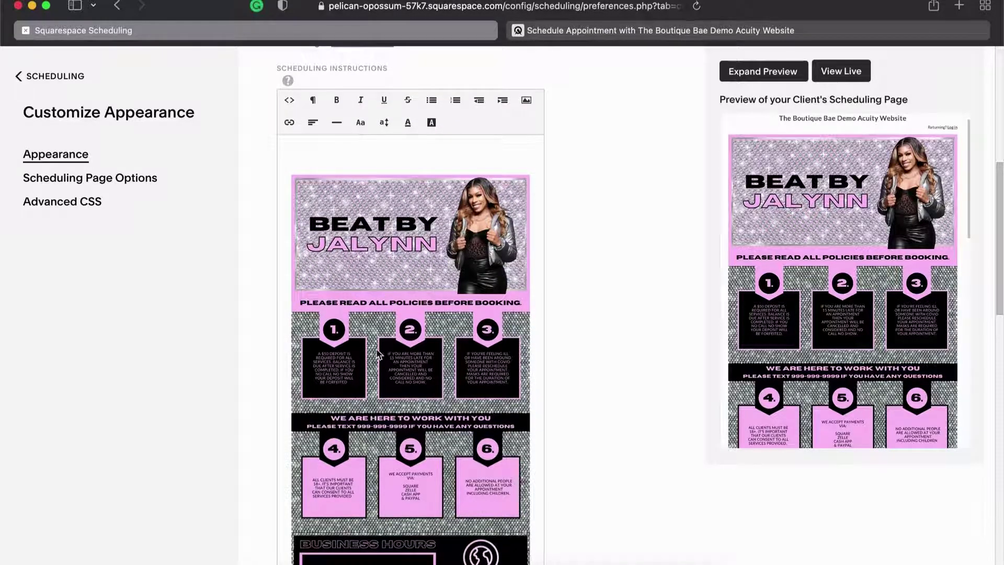
scroll(334, 365, "down", 5)
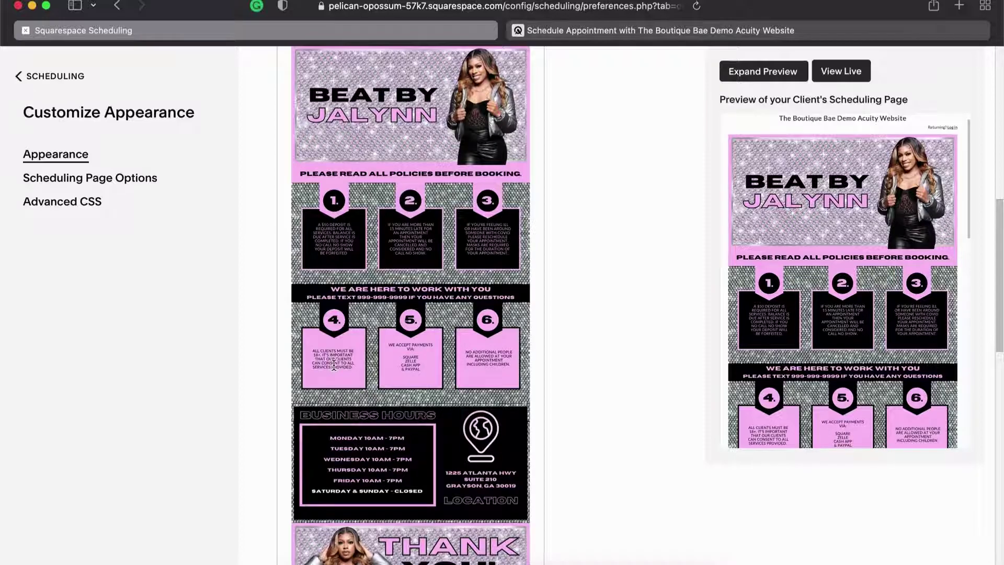
scroll(334, 365, "down", 5)
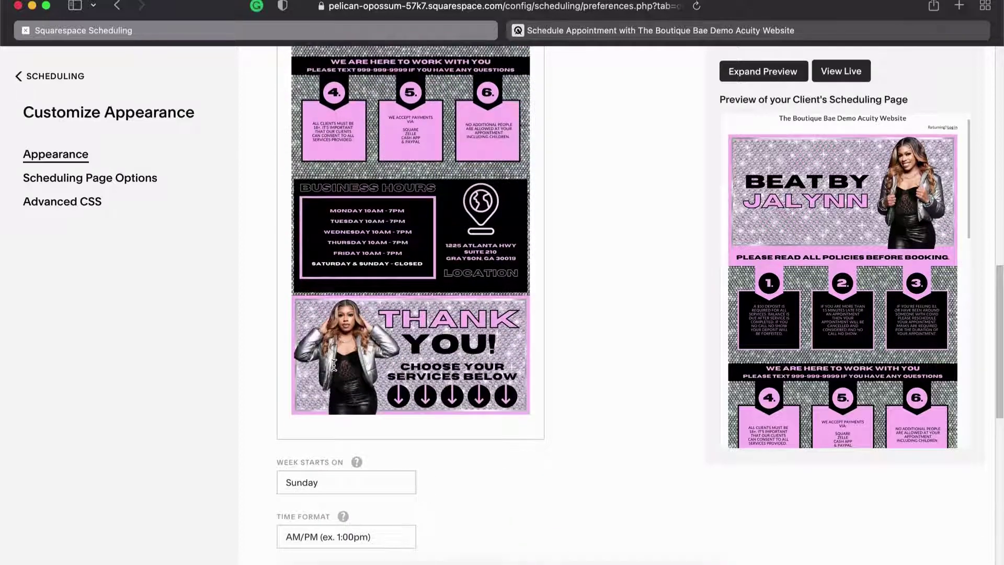
scroll(334, 365, "down", 5)
scroll(334, 365, "up", 9)
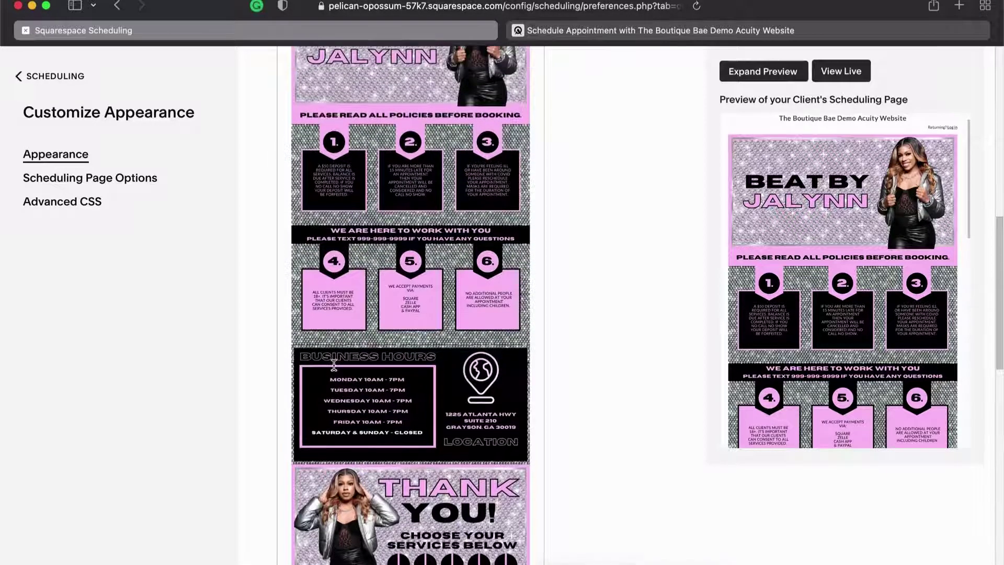
scroll(334, 365, "down", 10)
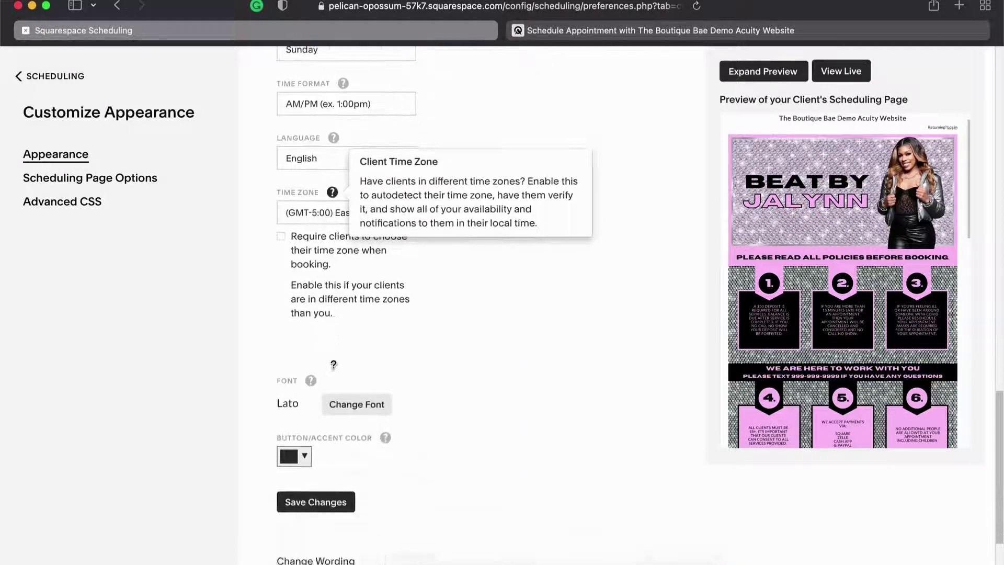
Glance at the font list and accent colour picker, leaving the accent at its original dark shade
scroll(333, 365, "down", 1)
left_click(346, 354)
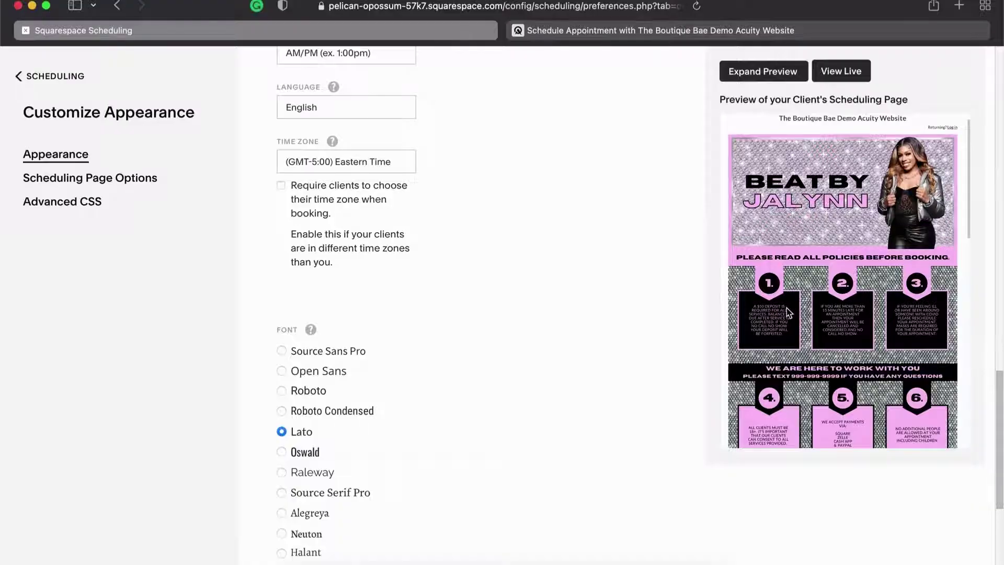
scroll(550, 350, "down", 5)
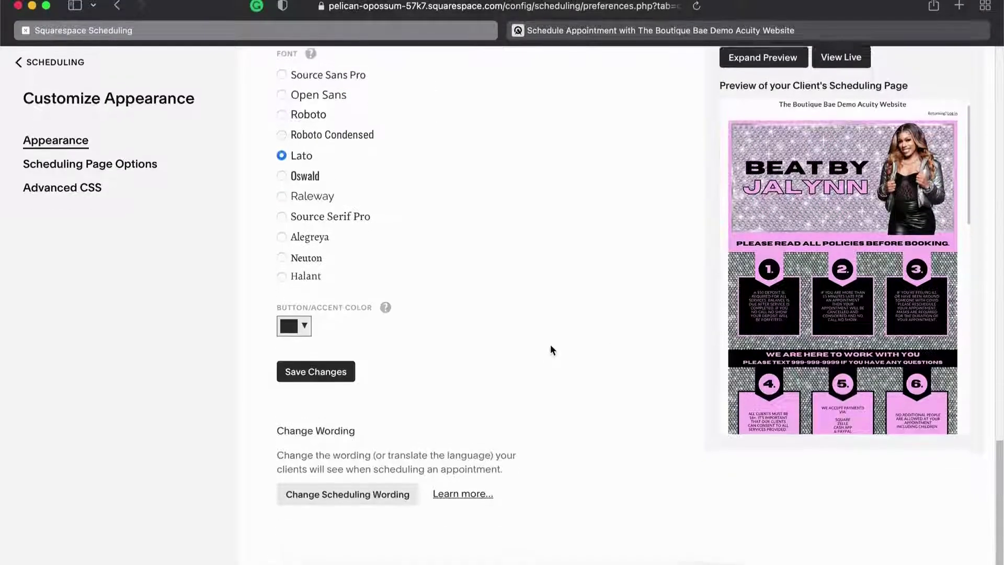
left_click(307, 341)
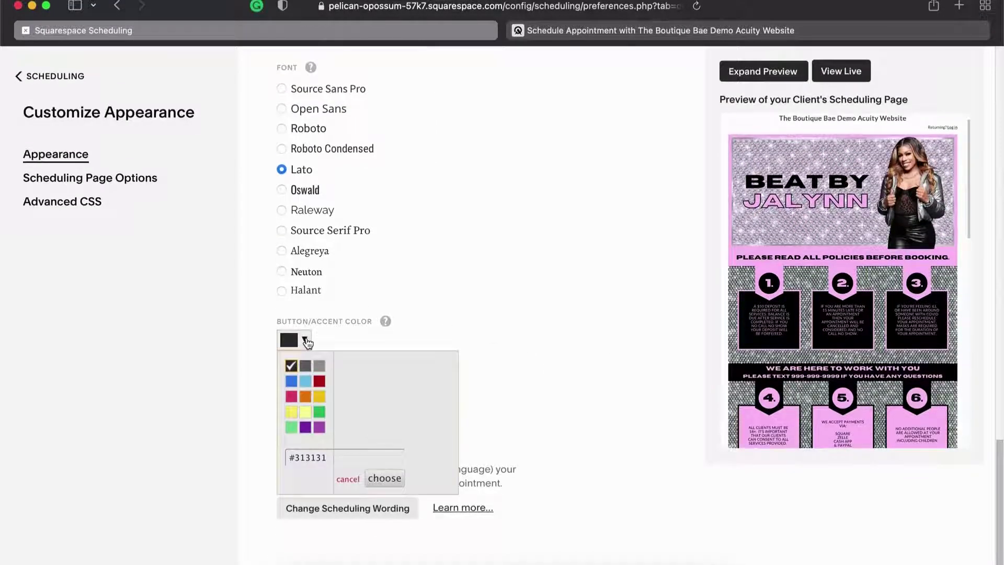
left_click(594, 285)
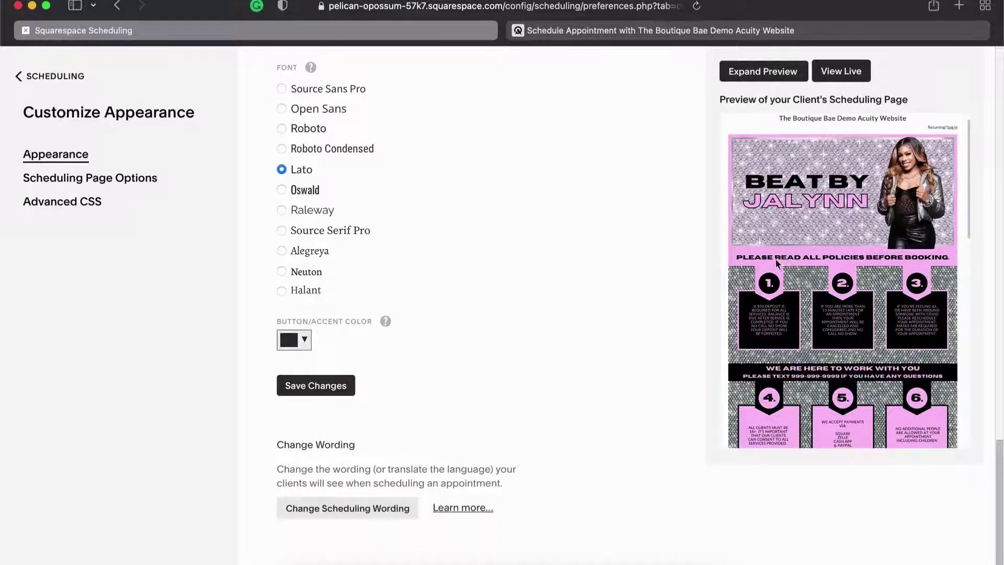
scroll(815, 257, "down", 15)
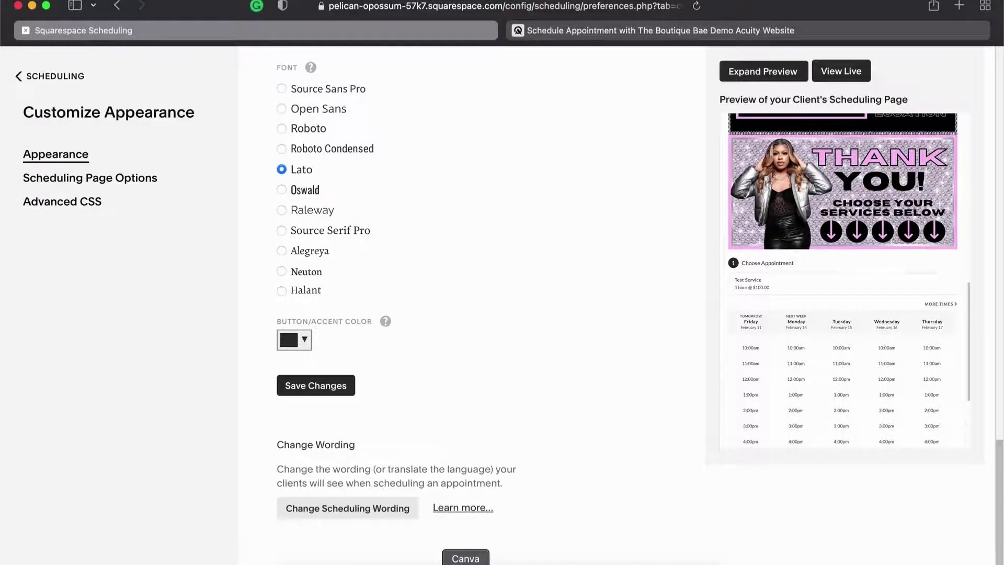
Copy the hex code FDC7F5 from the pink policies header box in the Canva design
left_click(466, 563)
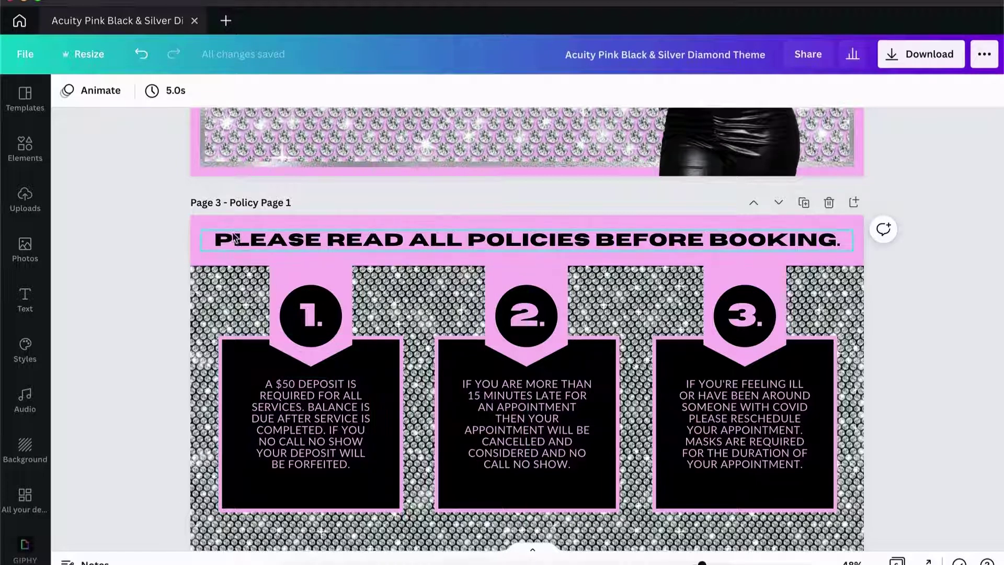
left_click(224, 220)
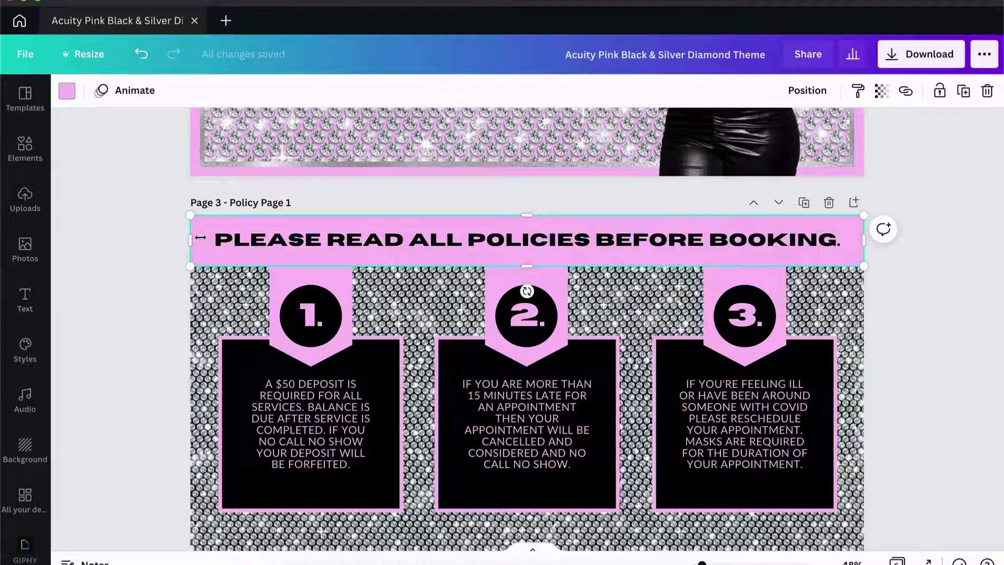
left_click(67, 91)
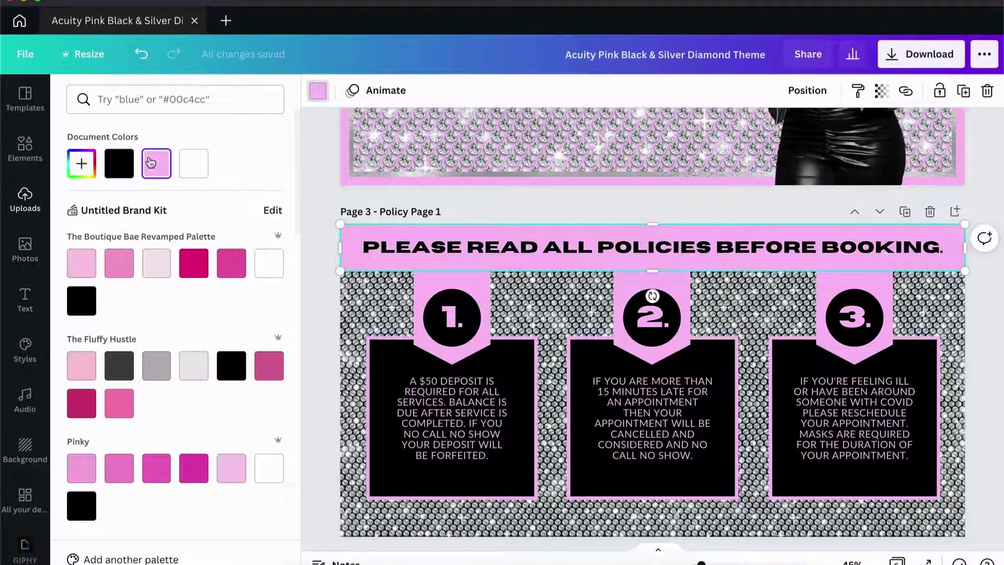
left_click(84, 172)
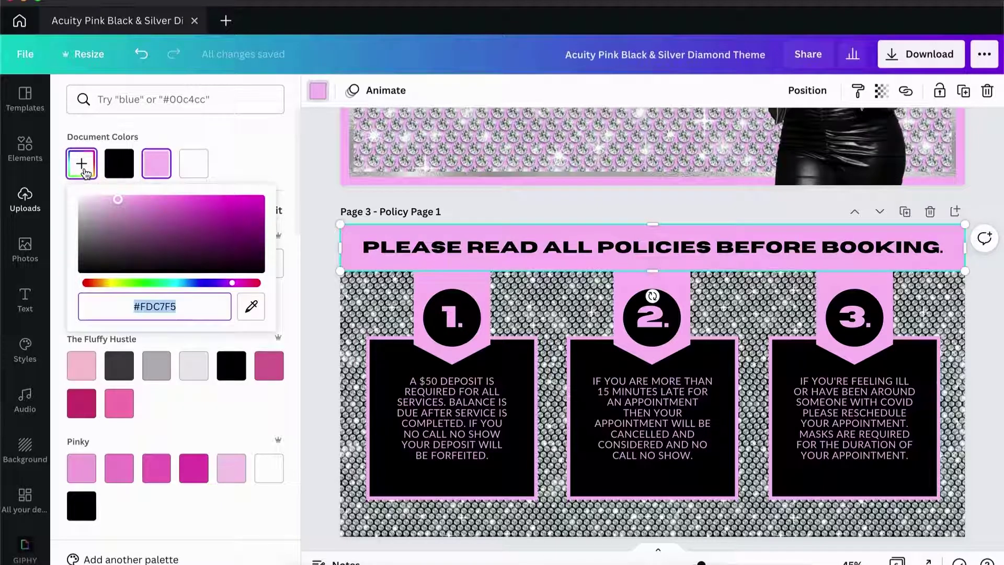
left_click(160, 306)
double_click(160, 306)
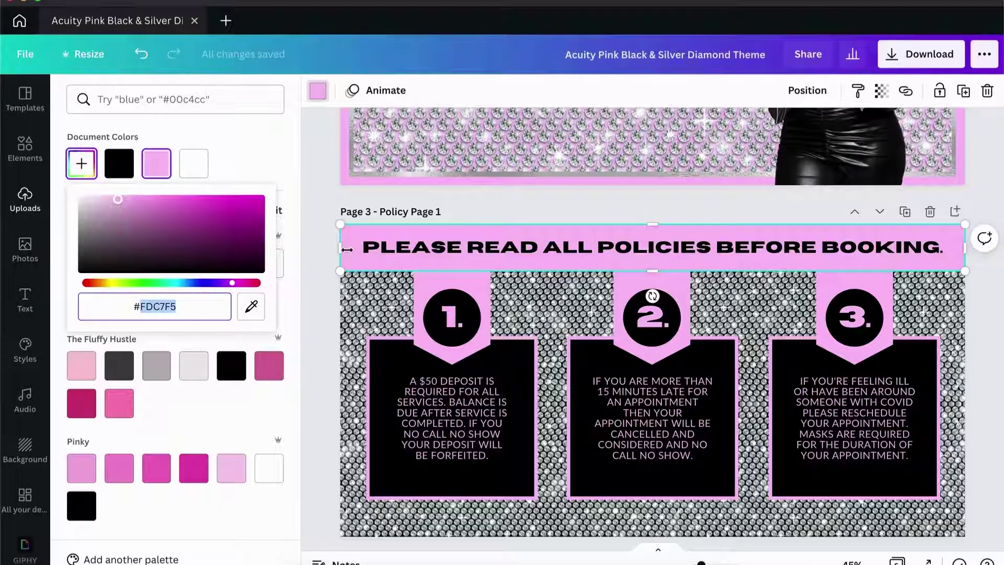
key("Escape")
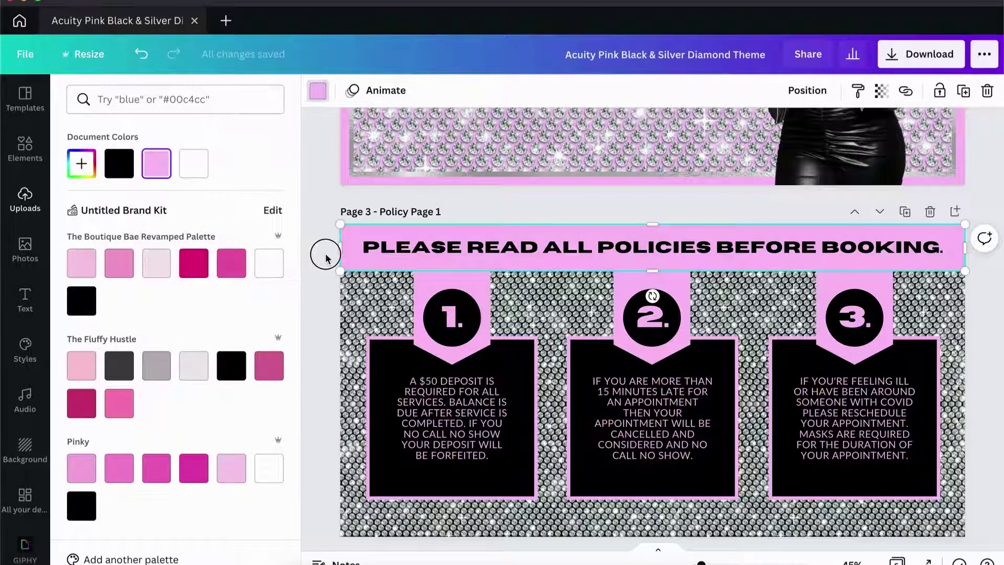
key("Escape")
Replace the button/accent colour 313131 with the pink #fdc7f5
left_click(339, 559)
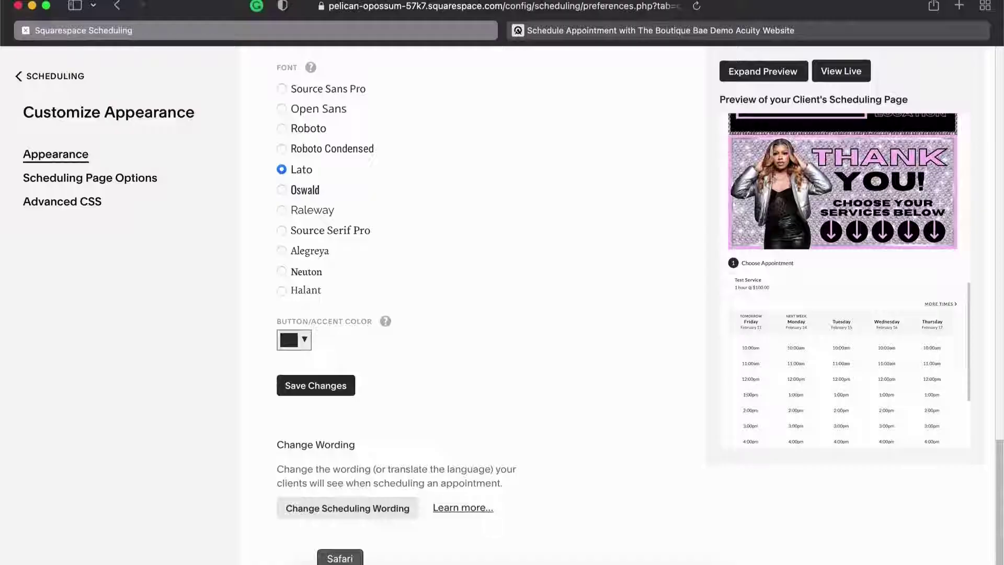
left_click(304, 340)
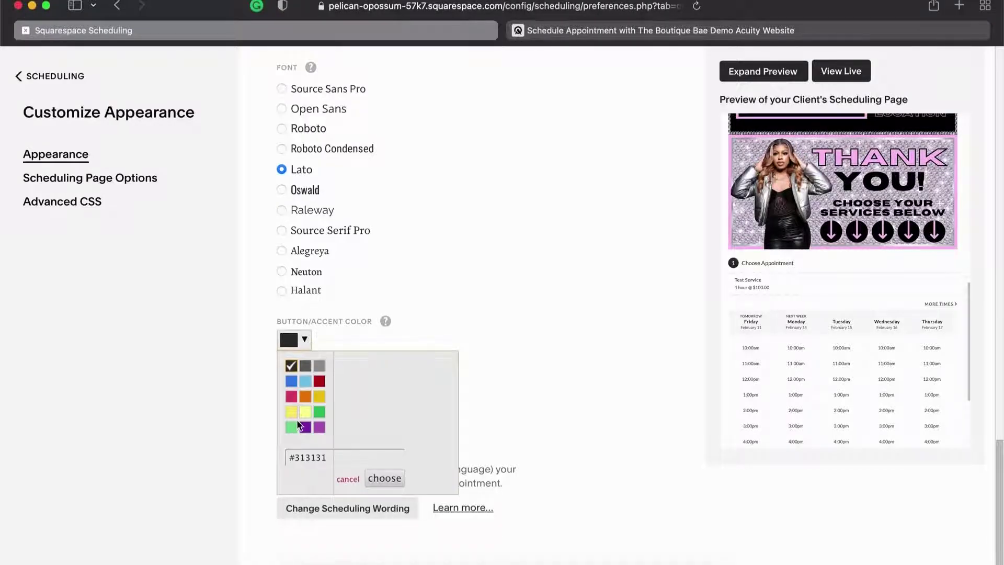
double_click(310, 455)
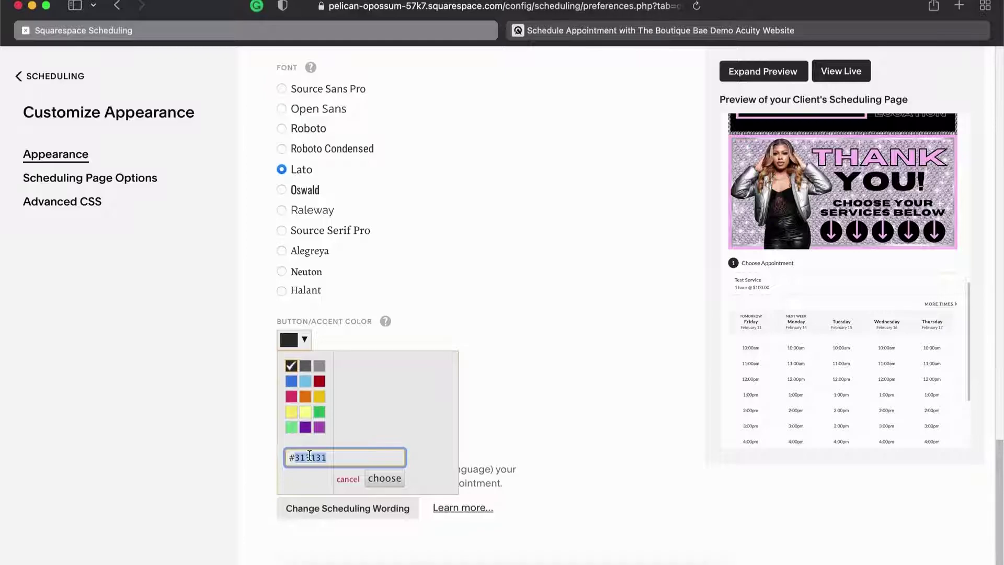
type("fdc1f5")
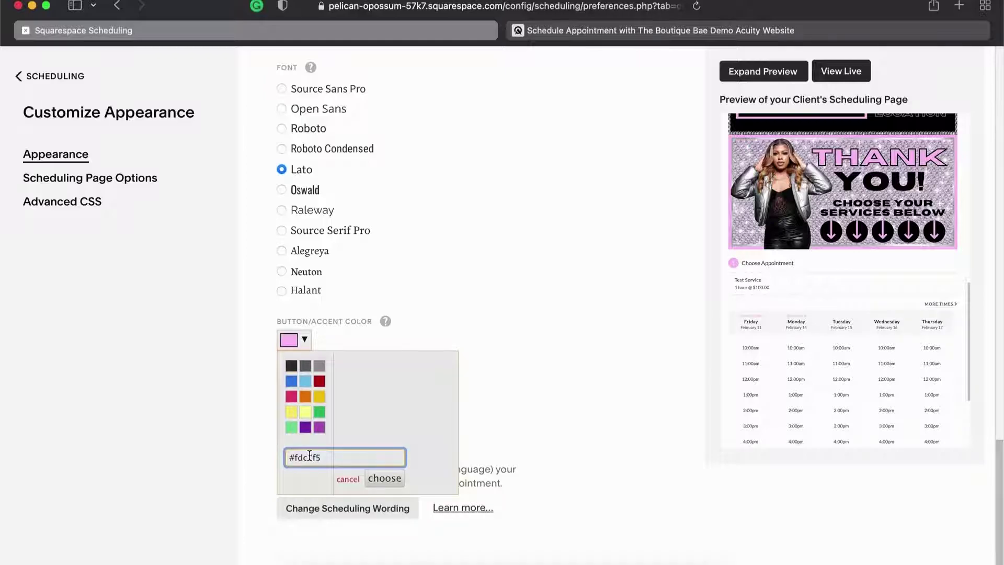
left_click(446, 314)
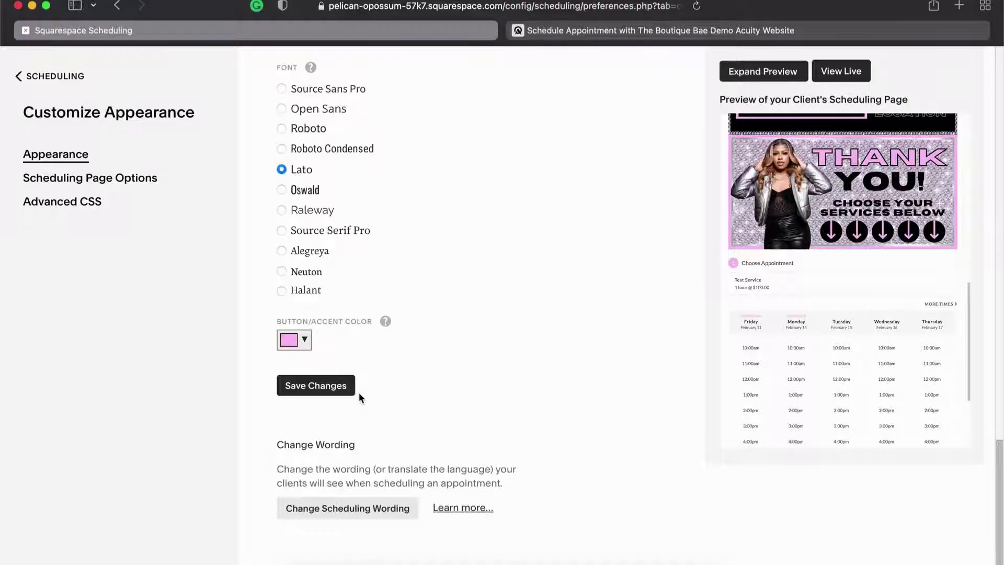
Save the appearance customization and check the success message
left_click(330, 387)
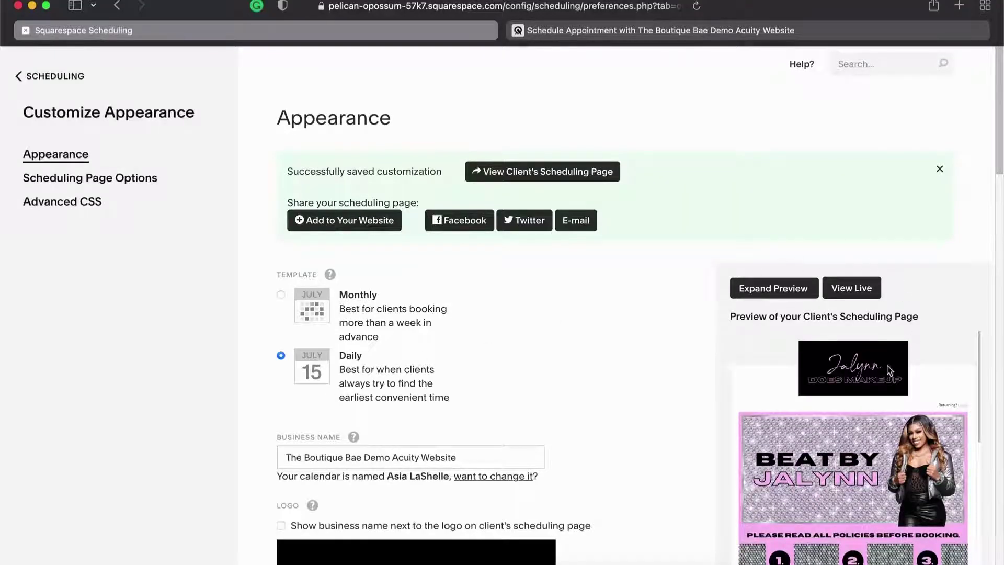
scroll(855, 375, "down", 2)
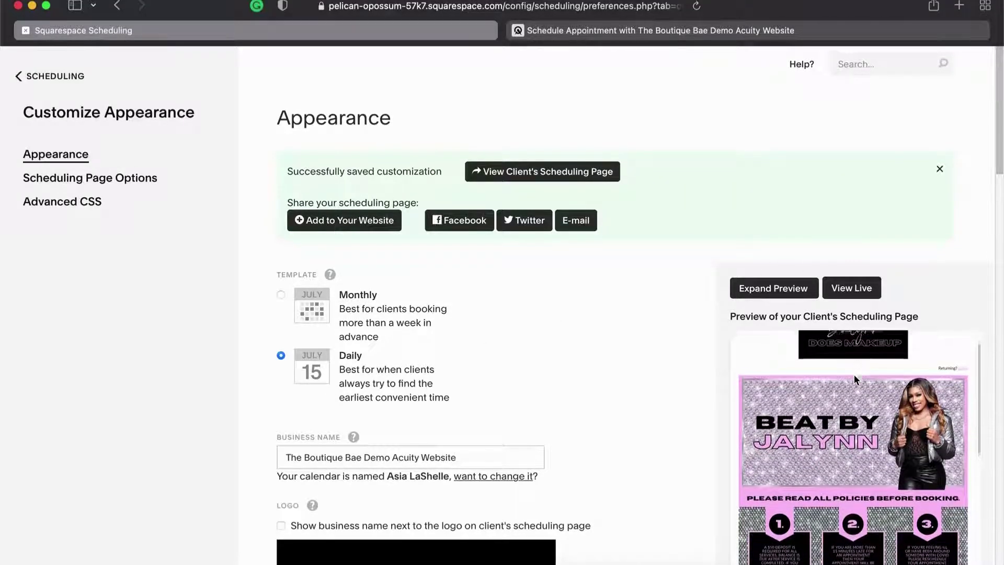
scroll(855, 374, "down", 5)
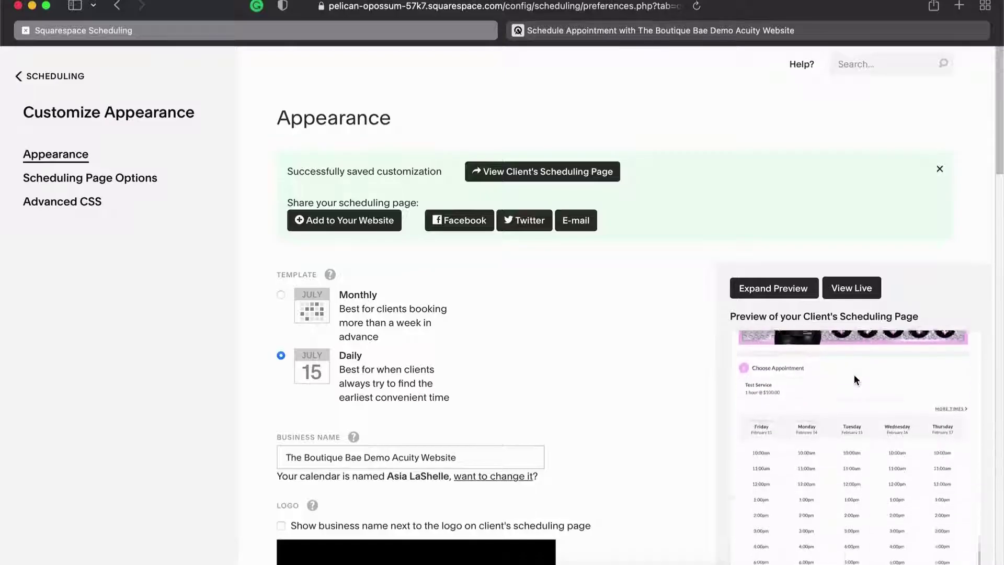
scroll(855, 374, "up", 6)
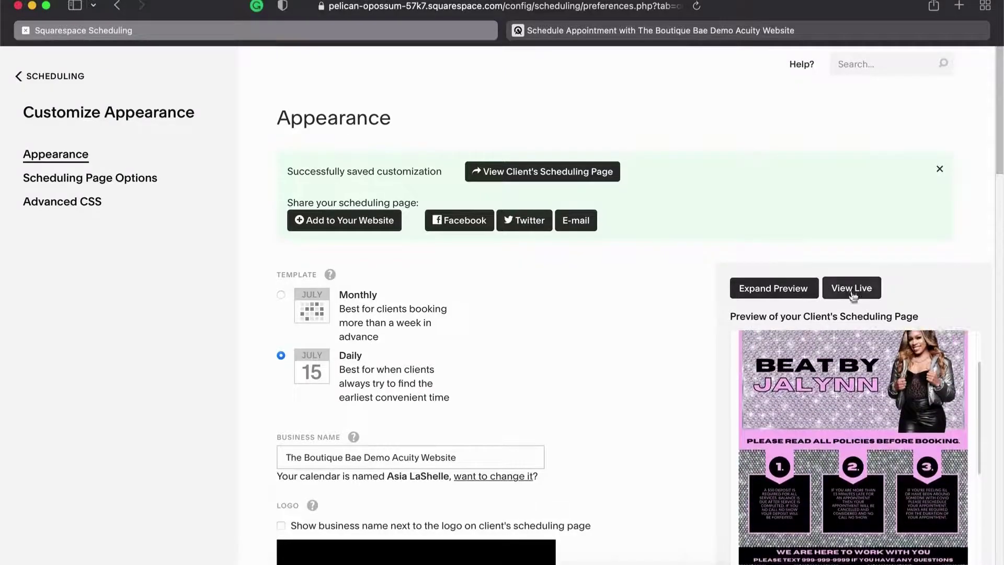
Open View Live and scroll the public booking page's banner, policy images and pink accents
left_click(851, 293)
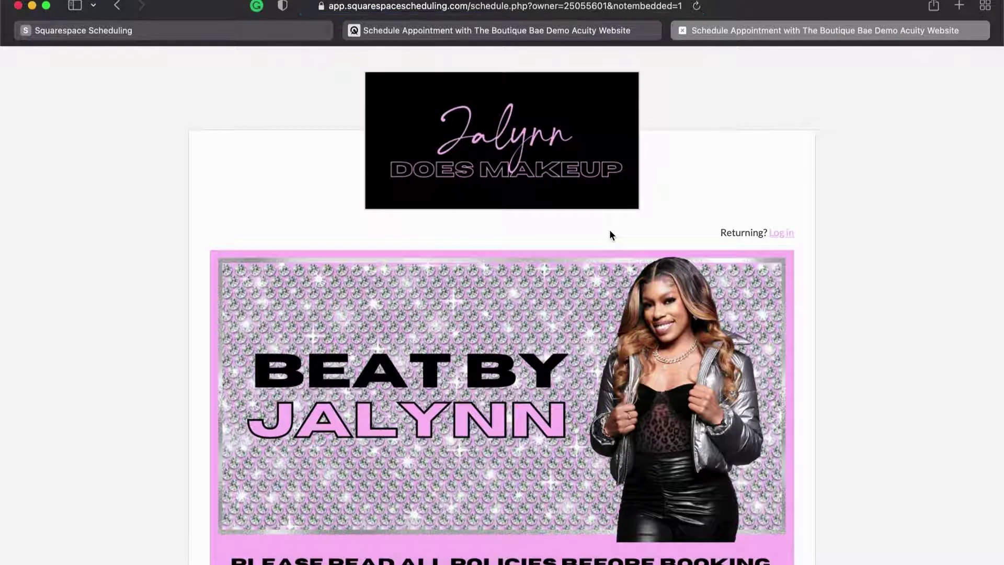
scroll(610, 234, "down", 10)
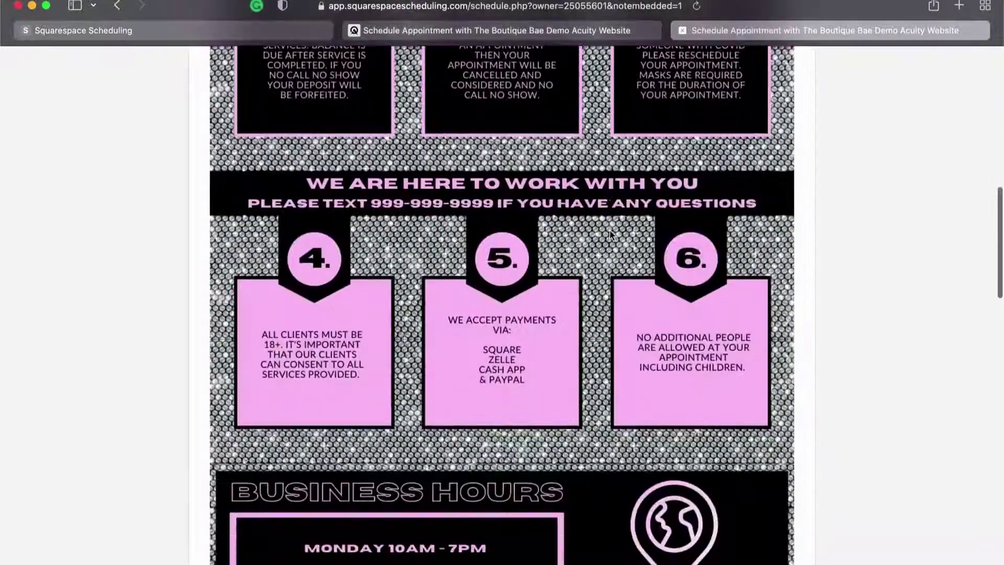
scroll(611, 234, "down", 15)
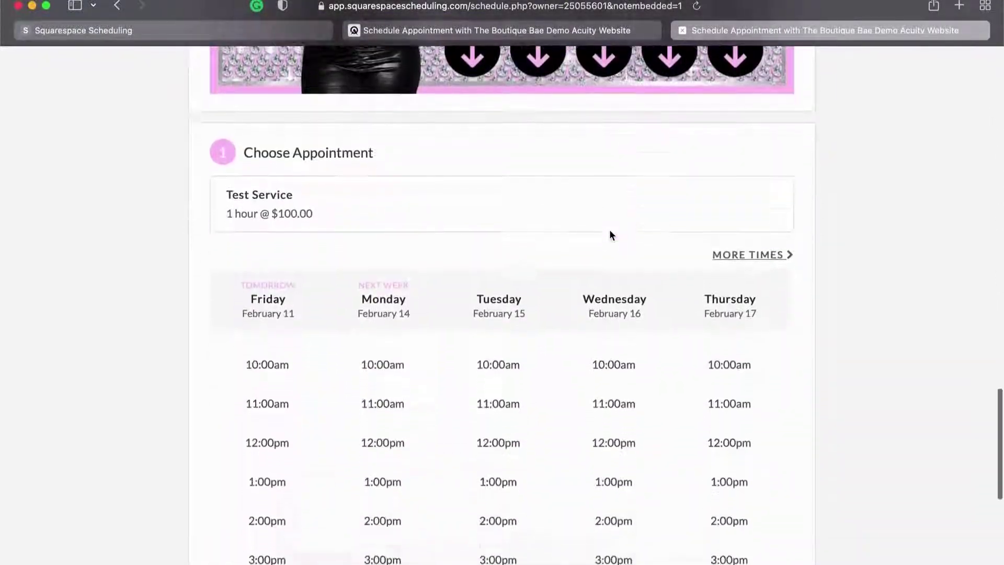
scroll(611, 235, "down", 7)
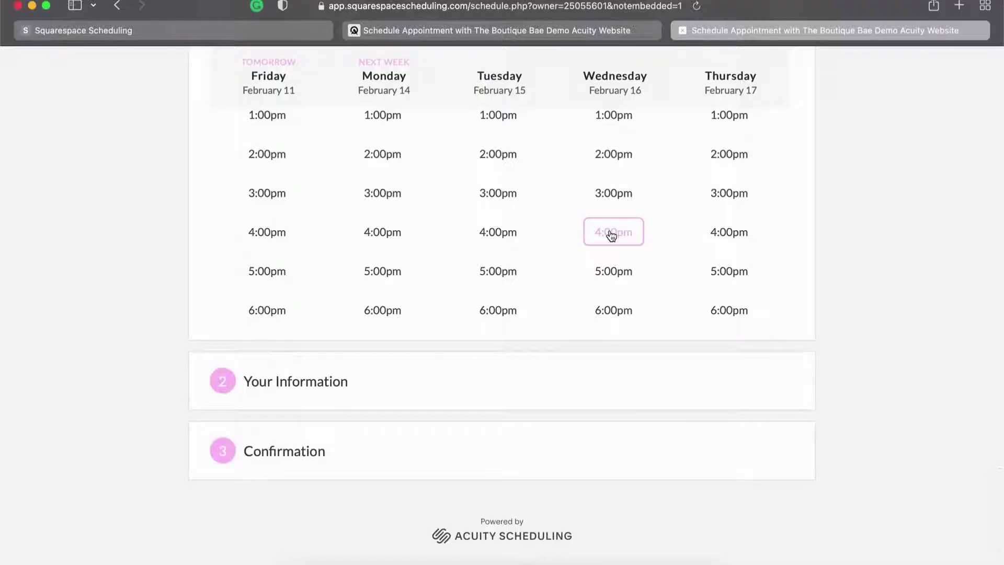
scroll(495, 129, "up", 20)
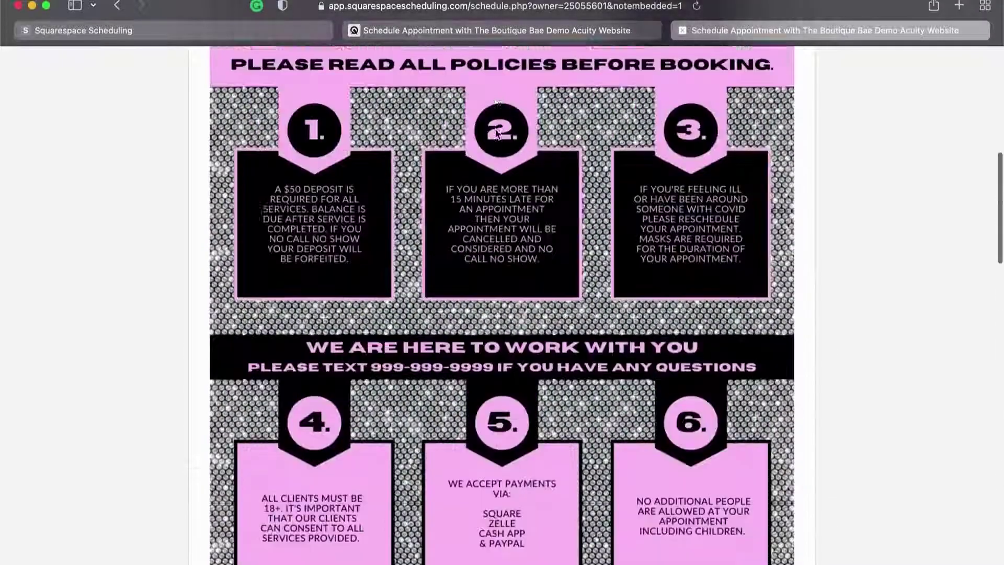
scroll(495, 130, "down", 3)
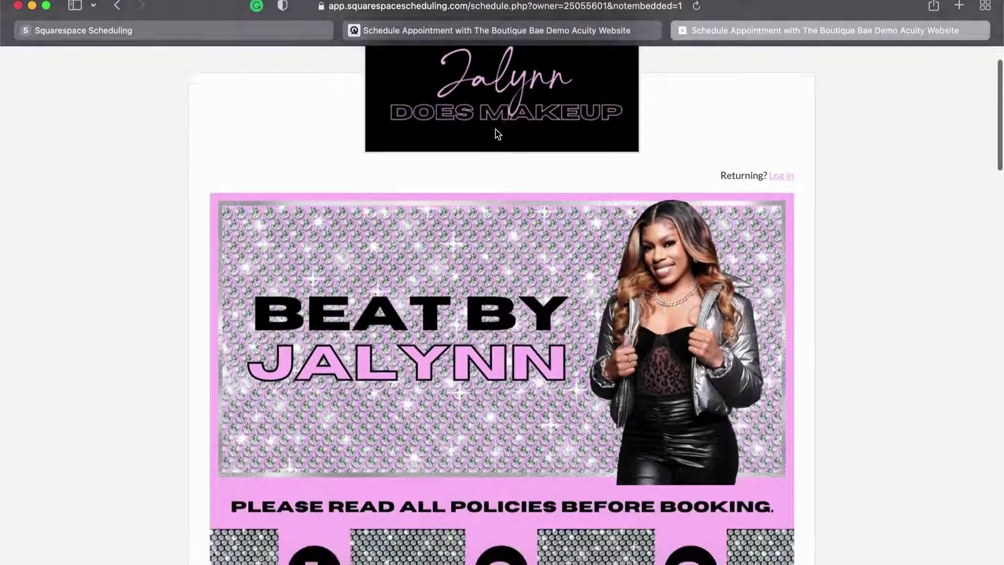
scroll(299, 131, "down", 3)
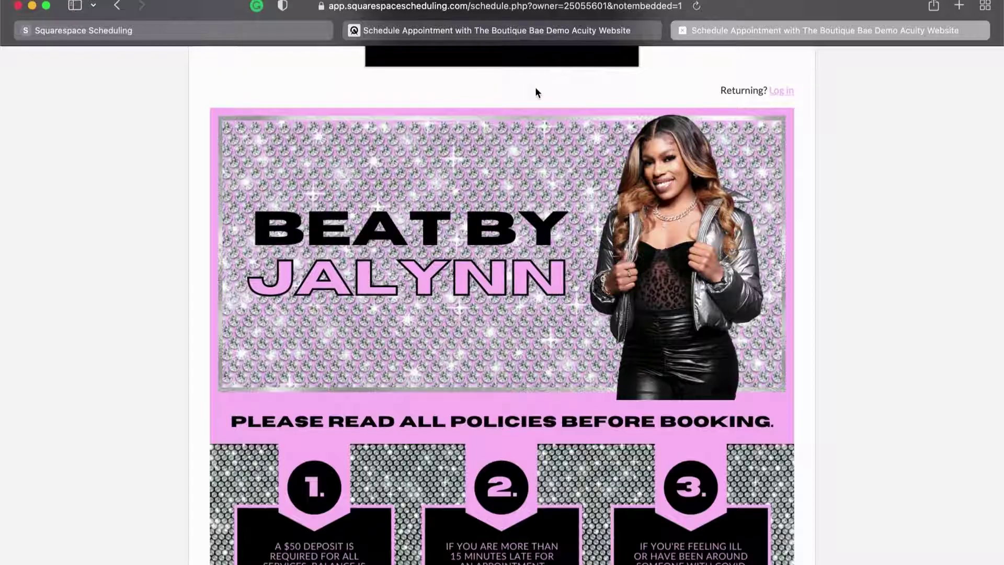
scroll(535, 92, "down", 15)
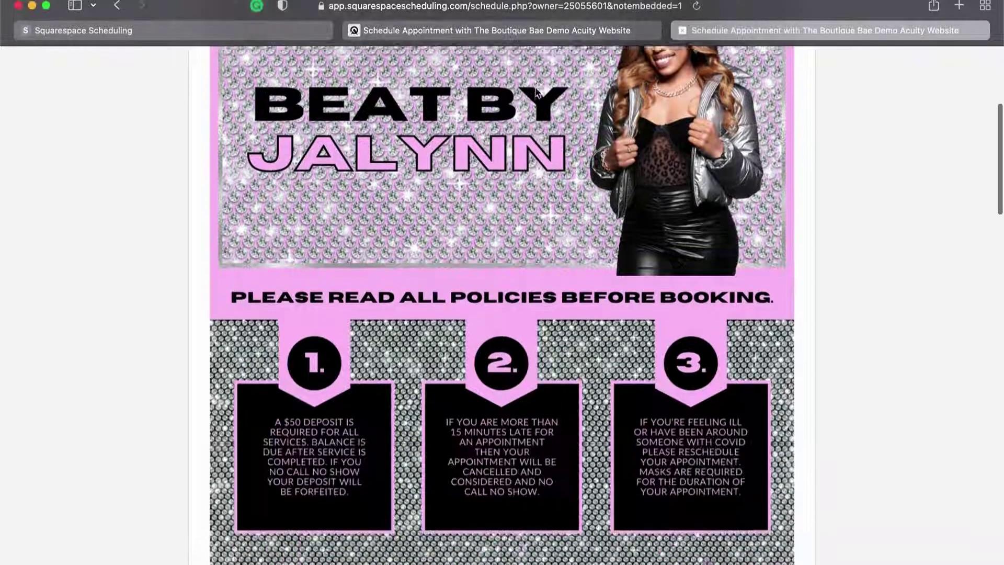
scroll(535, 88, "down", 10)
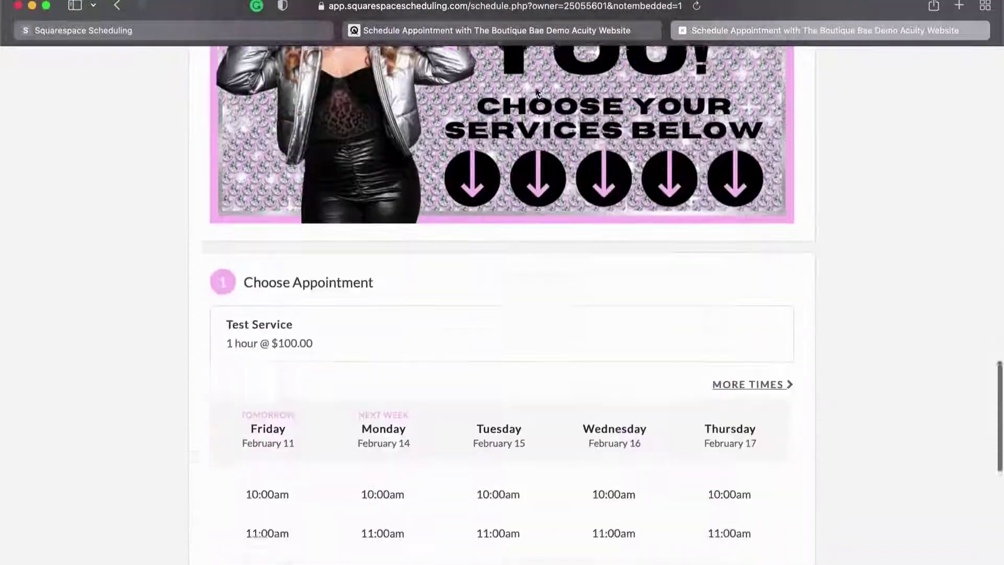
scroll(535, 87, "up", 15)
scroll(535, 86, "up", 8)
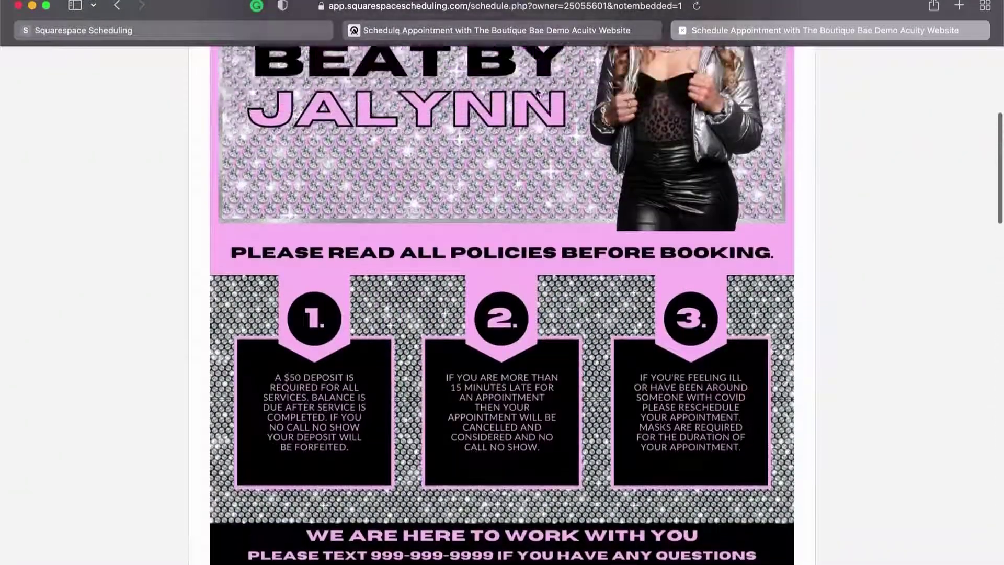
scroll(538, 92, "up", 2)
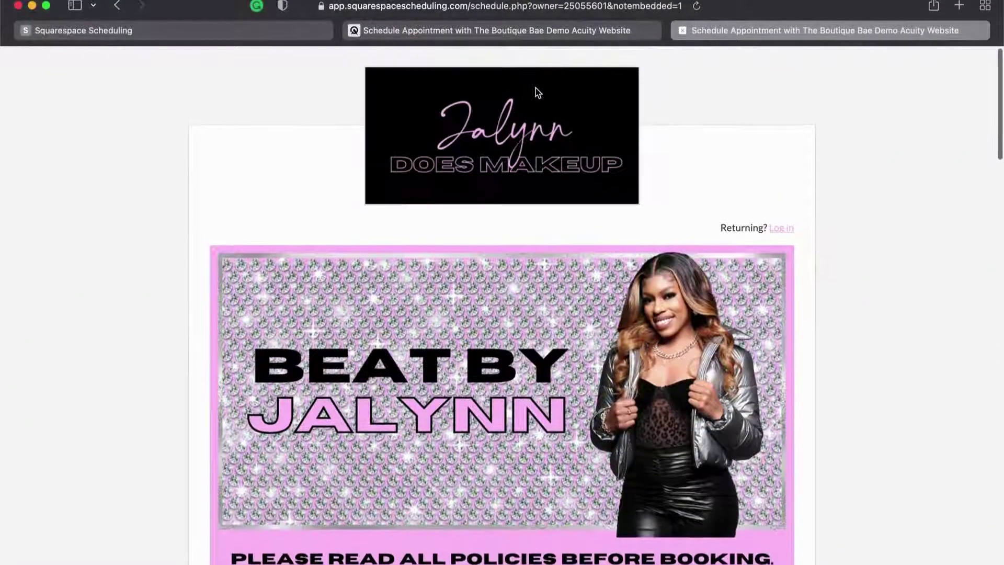